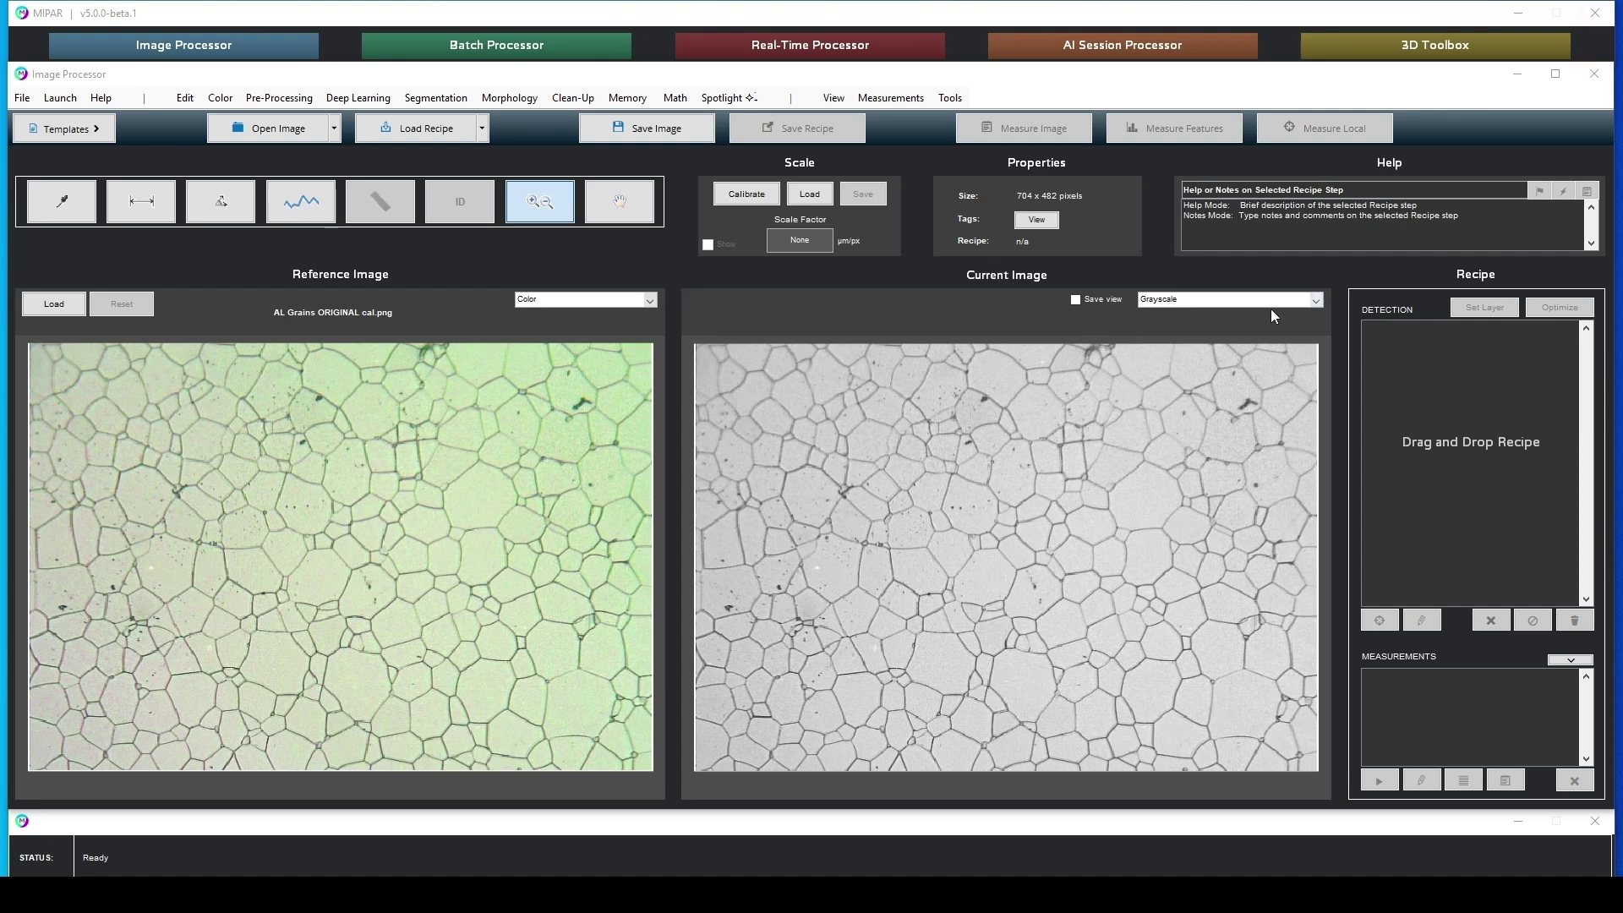
Step: Open the Spotlight tool and perform the AI detection of the grains on the color image
{"action": "left_click", "coordinate": [727, 99]}
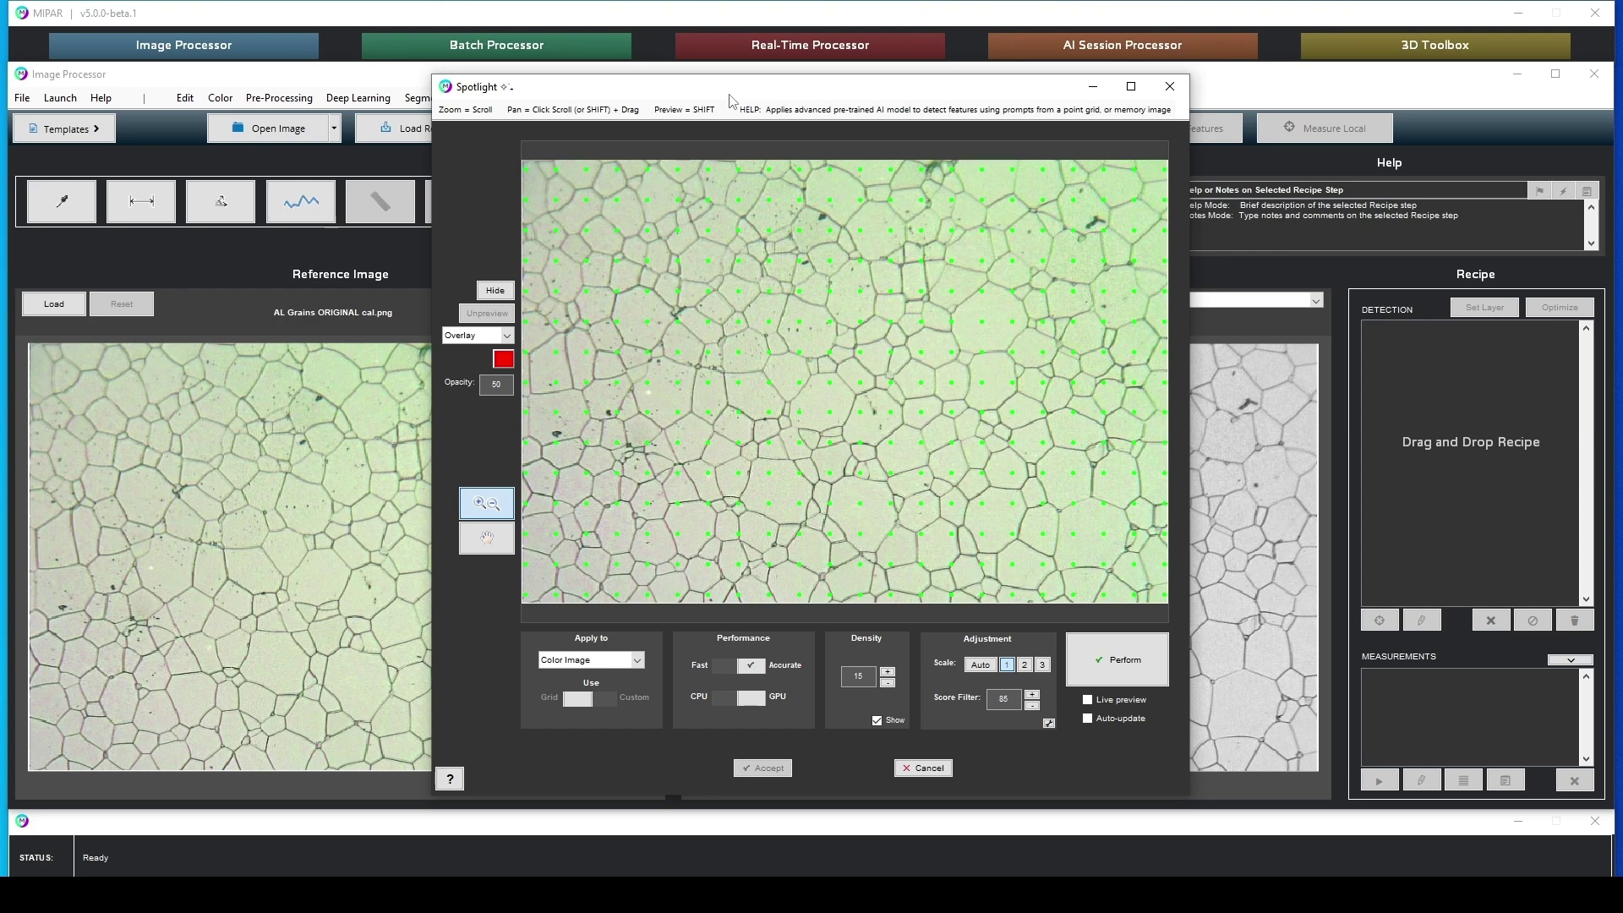
{"action": "left_click", "coordinate": [1113, 662]}
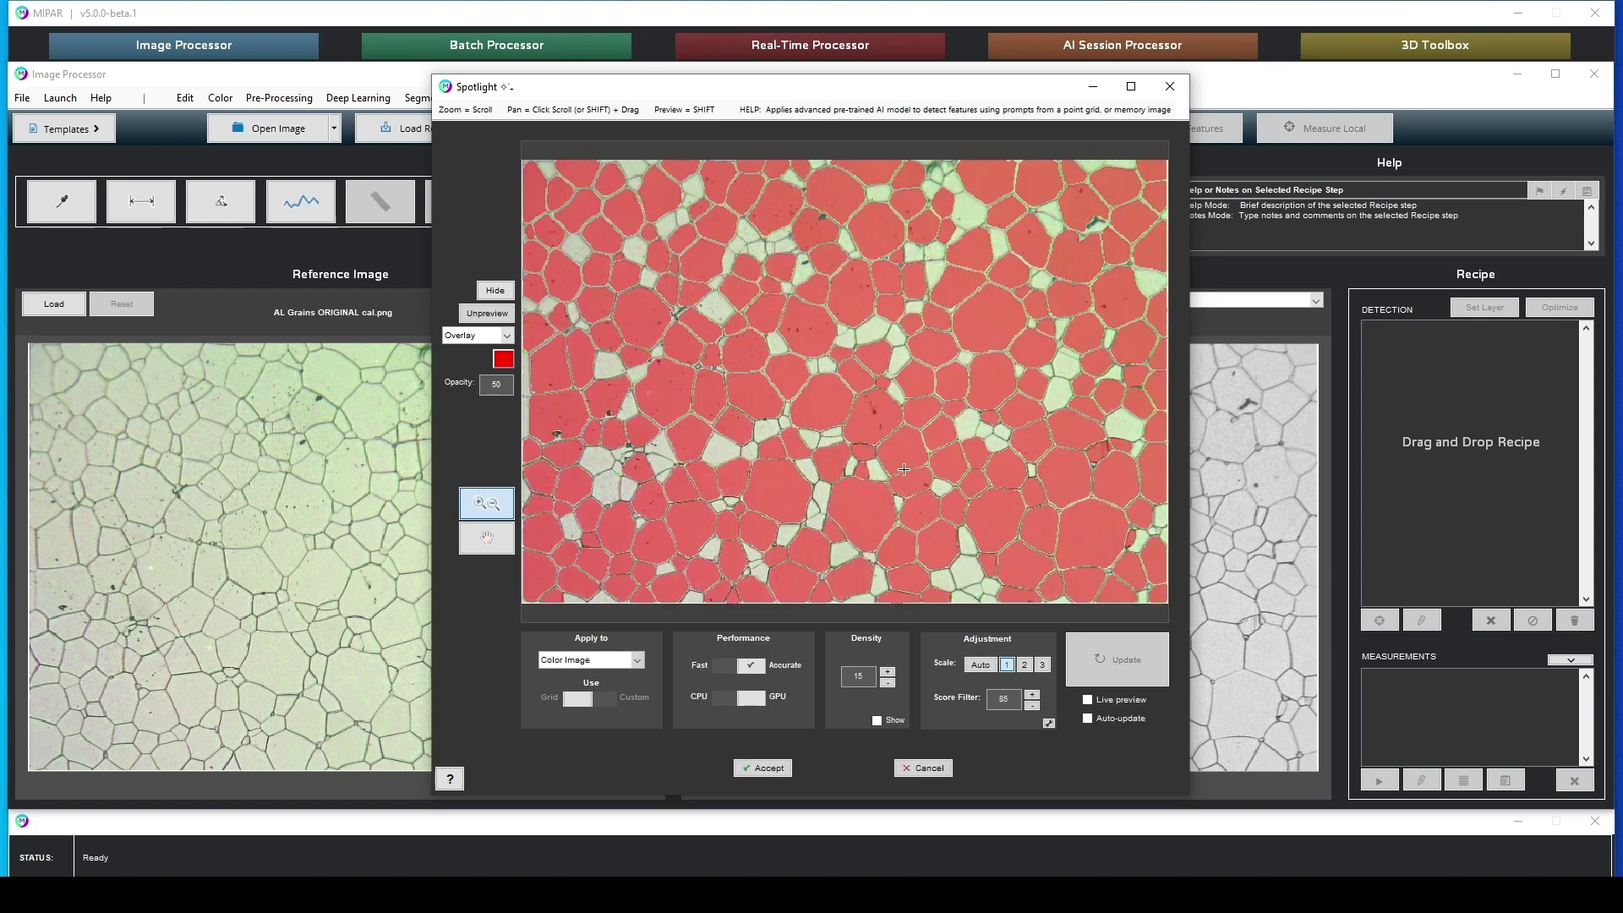
Step: Examine the detected grains up close, checking the overlay along grain boundaries and the small grains left undetected
{"action": "scroll", "coordinate": [900, 481], "scroll_direction": "up", "scroll_amount": 3}
{"action": "scroll", "coordinate": [901, 481], "scroll_direction": "up", "scroll_amount": 2}
{"action": "left_click_drag", "start_coordinate": [900, 481], "coordinate": [861, 392]}
{"action": "scroll", "coordinate": [904, 397], "scroll_direction": "up", "scroll_amount": 3}
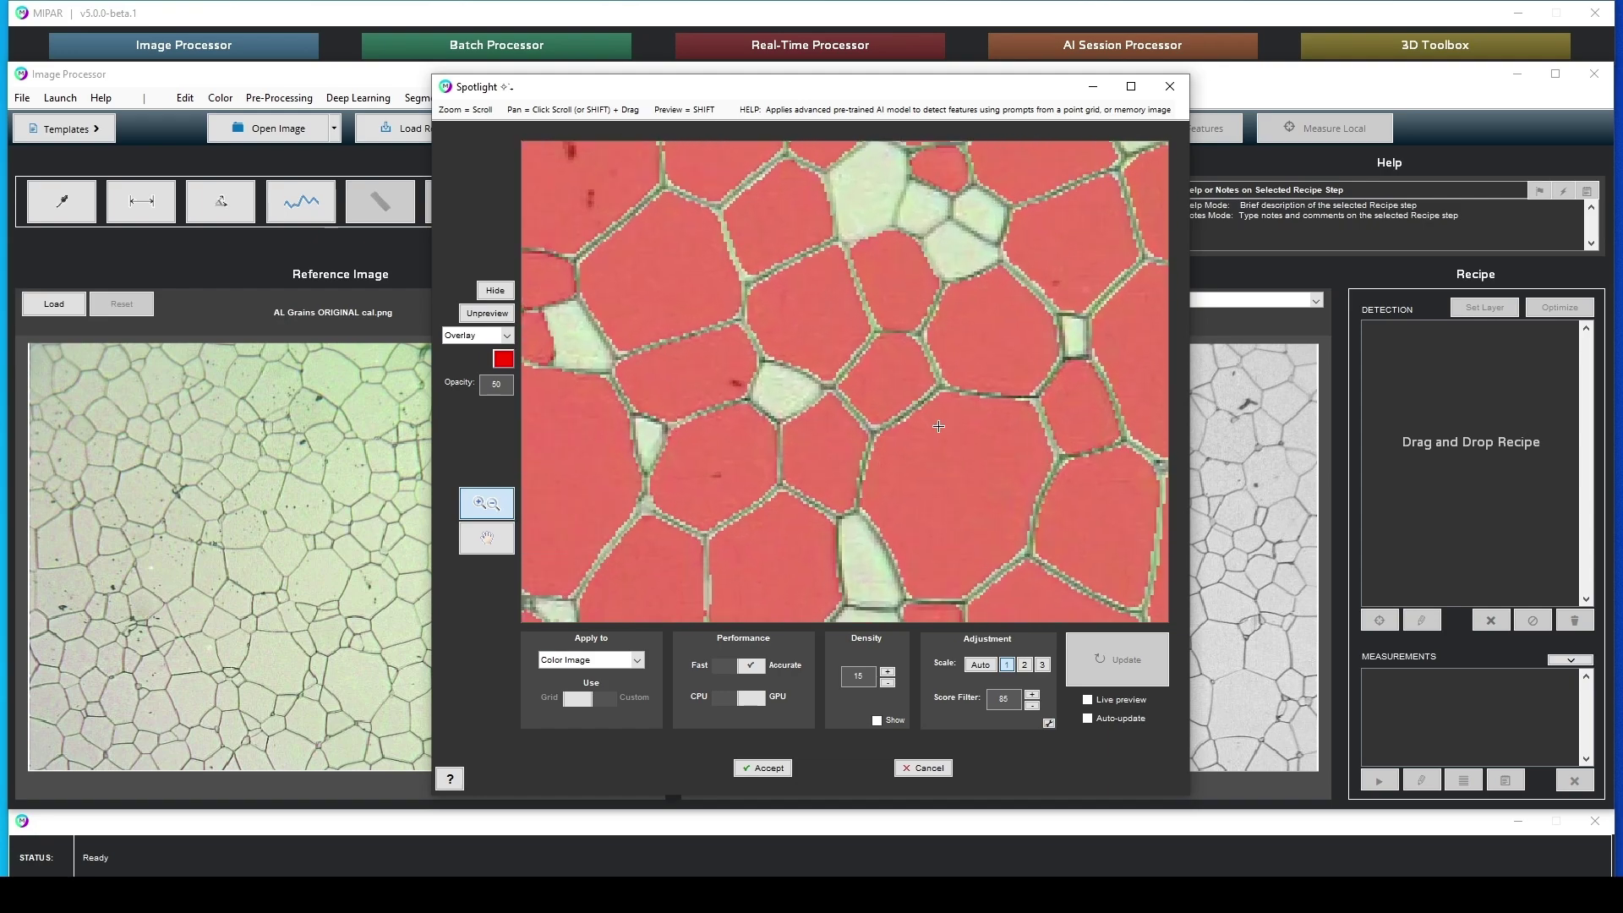
{"action": "scroll", "coordinate": [909, 399], "scroll_direction": "up", "scroll_amount": 1}
{"action": "scroll", "coordinate": [909, 399], "scroll_direction": "up", "scroll_amount": 1}
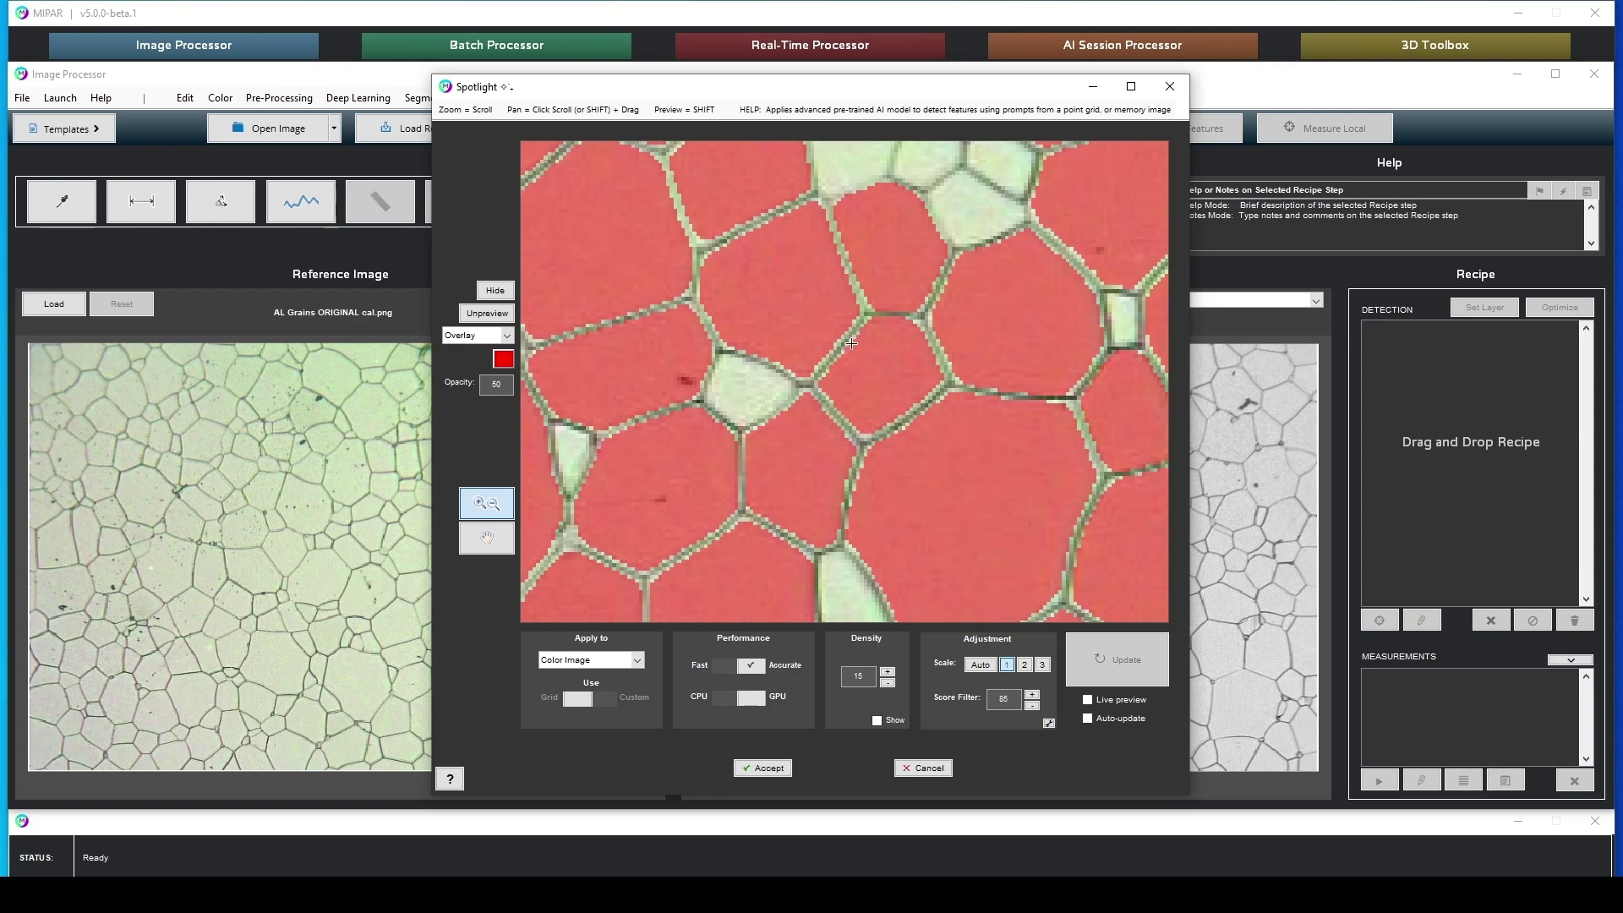
{"action": "scroll", "coordinate": [845, 342], "scroll_direction": "up", "scroll_amount": 2}
{"action": "scroll", "coordinate": [882, 416], "scroll_direction": "down", "scroll_amount": 5}
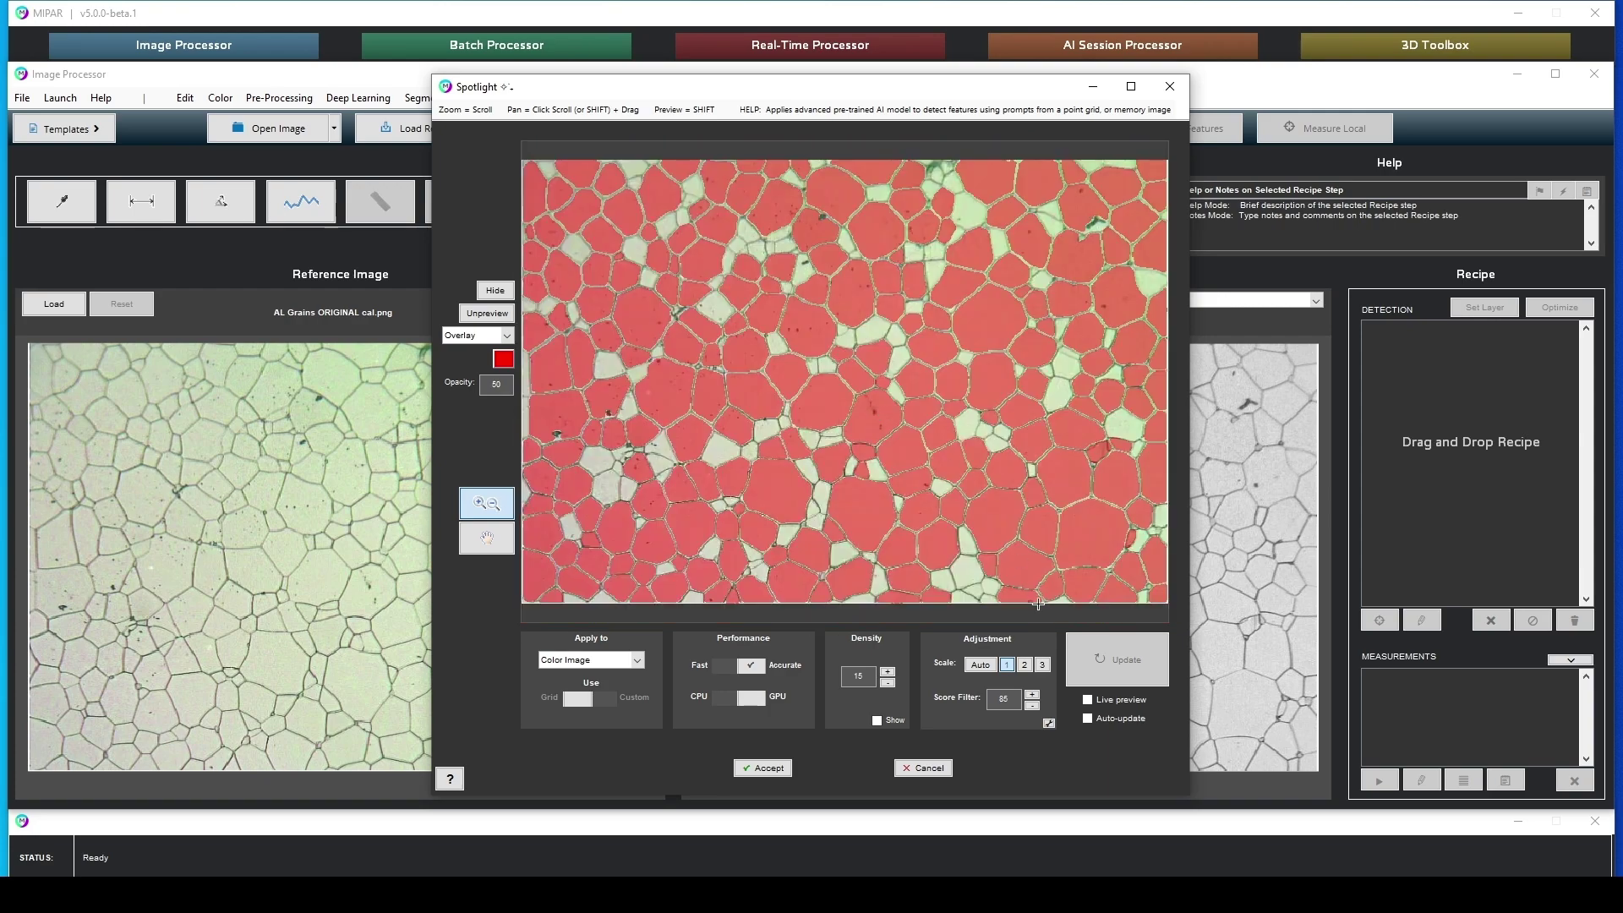
Step: Rerun the grain detection at density 15 with live preview enabled
{"action": "left_click", "coordinate": [886, 672]}
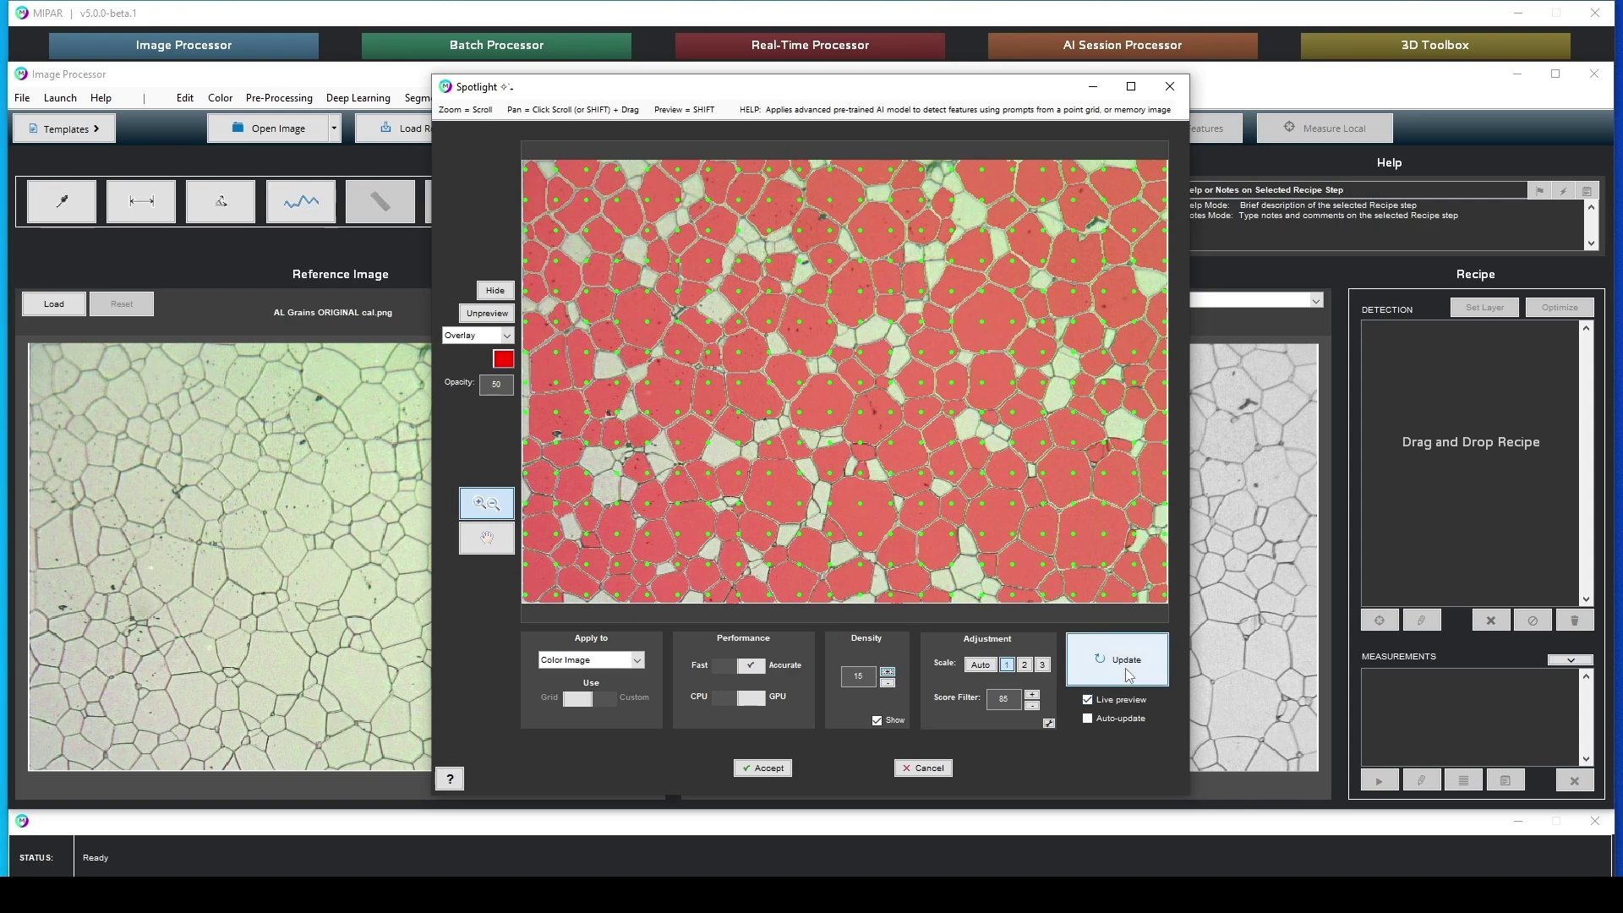
{"action": "left_click", "coordinate": [1126, 674]}
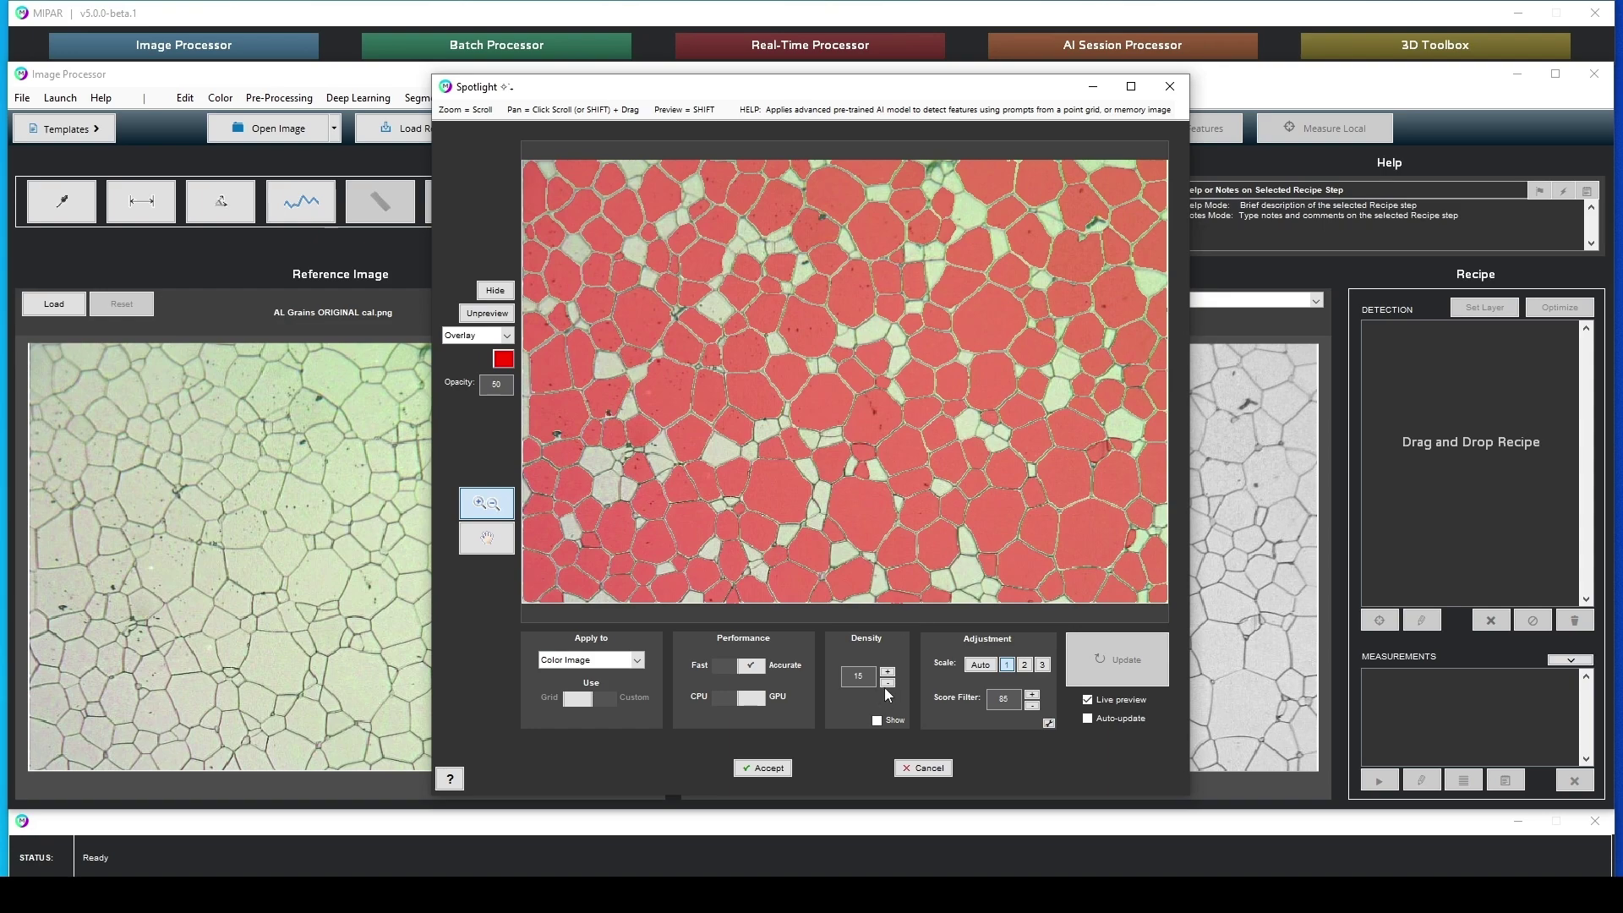
Step: Show the prompt point grid, raise its density to 25 and update the grain detection
{"action": "left_click", "coordinate": [876, 720]}
{"action": "scroll", "coordinate": [786, 473], "scroll_direction": "up", "scroll_amount": 3}
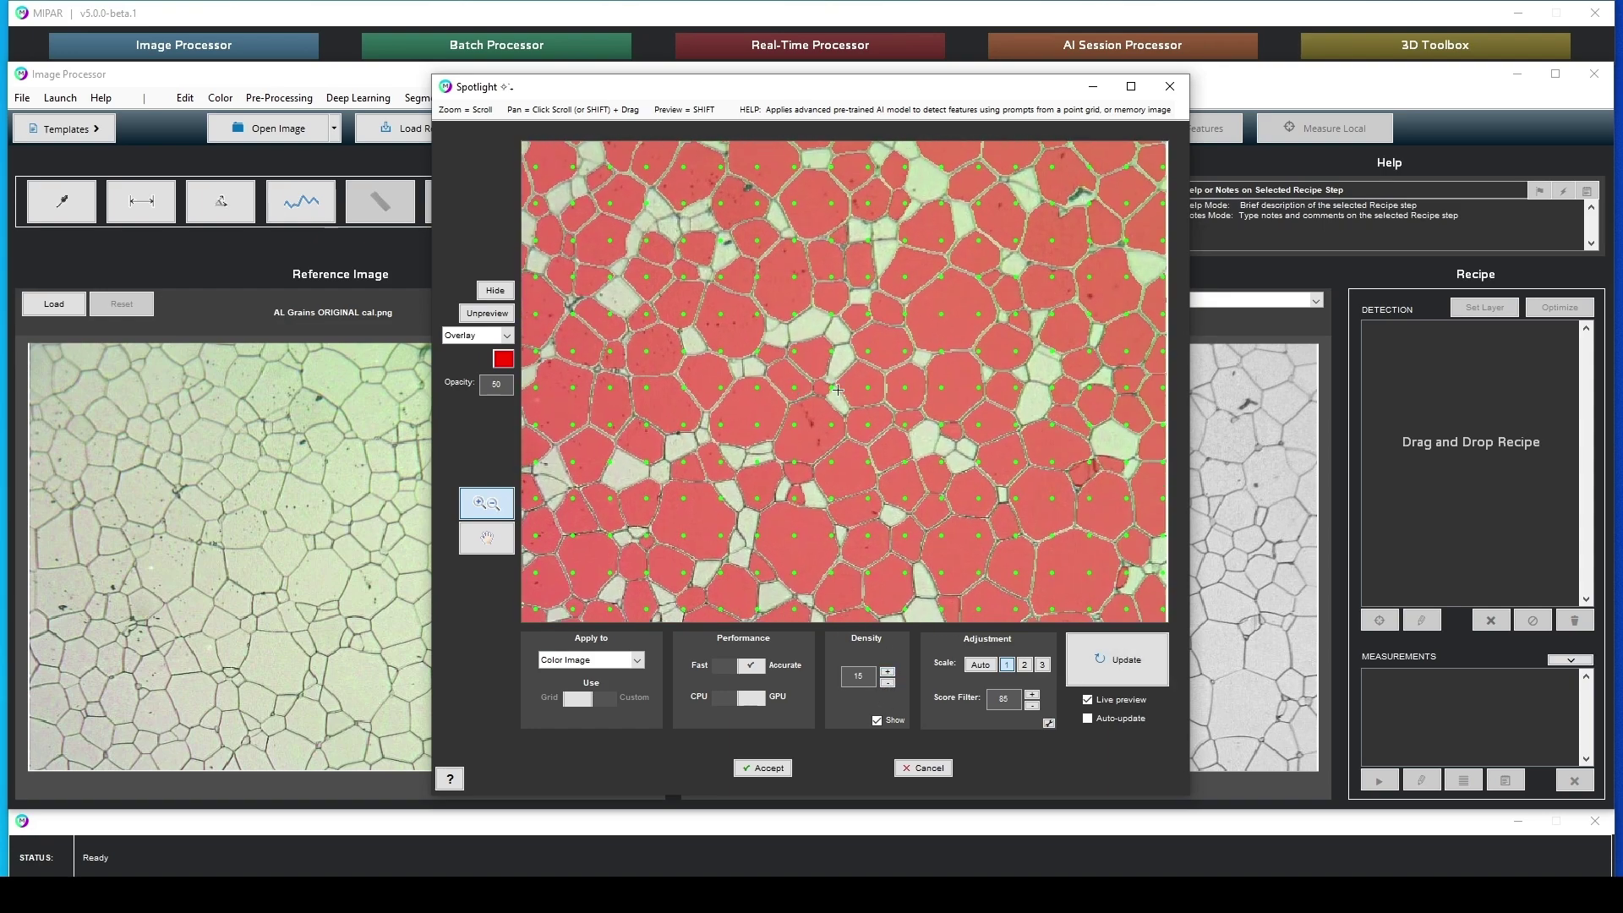
{"action": "scroll", "coordinate": [887, 269], "scroll_direction": "up", "scroll_amount": 2}
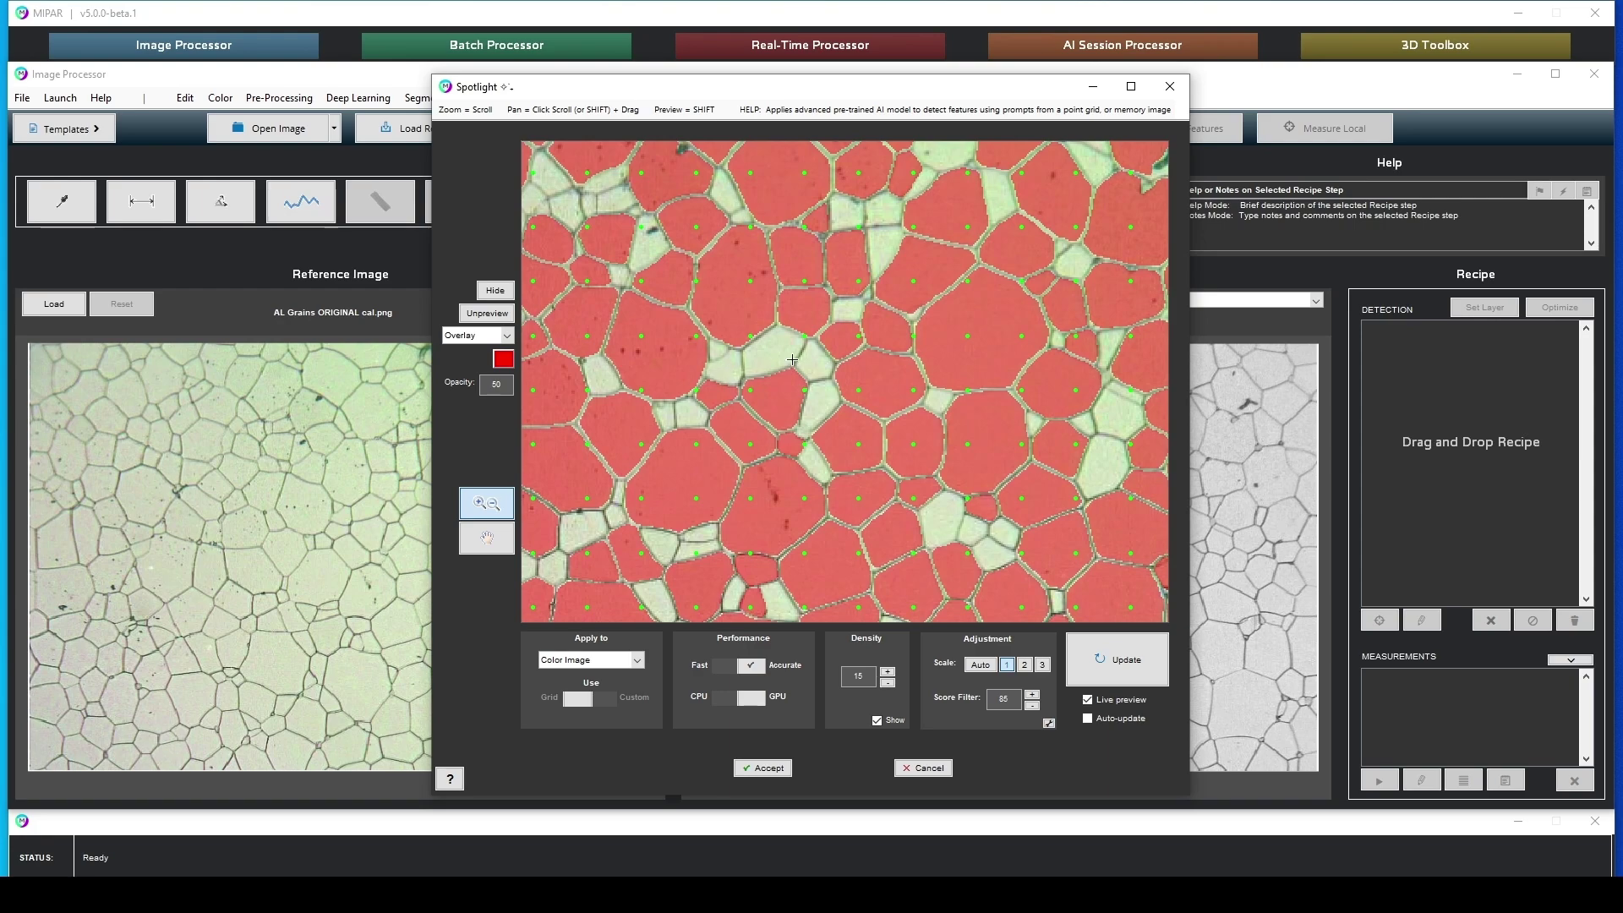
{"action": "scroll", "coordinate": [844, 492], "scroll_direction": "down", "scroll_amount": 1}
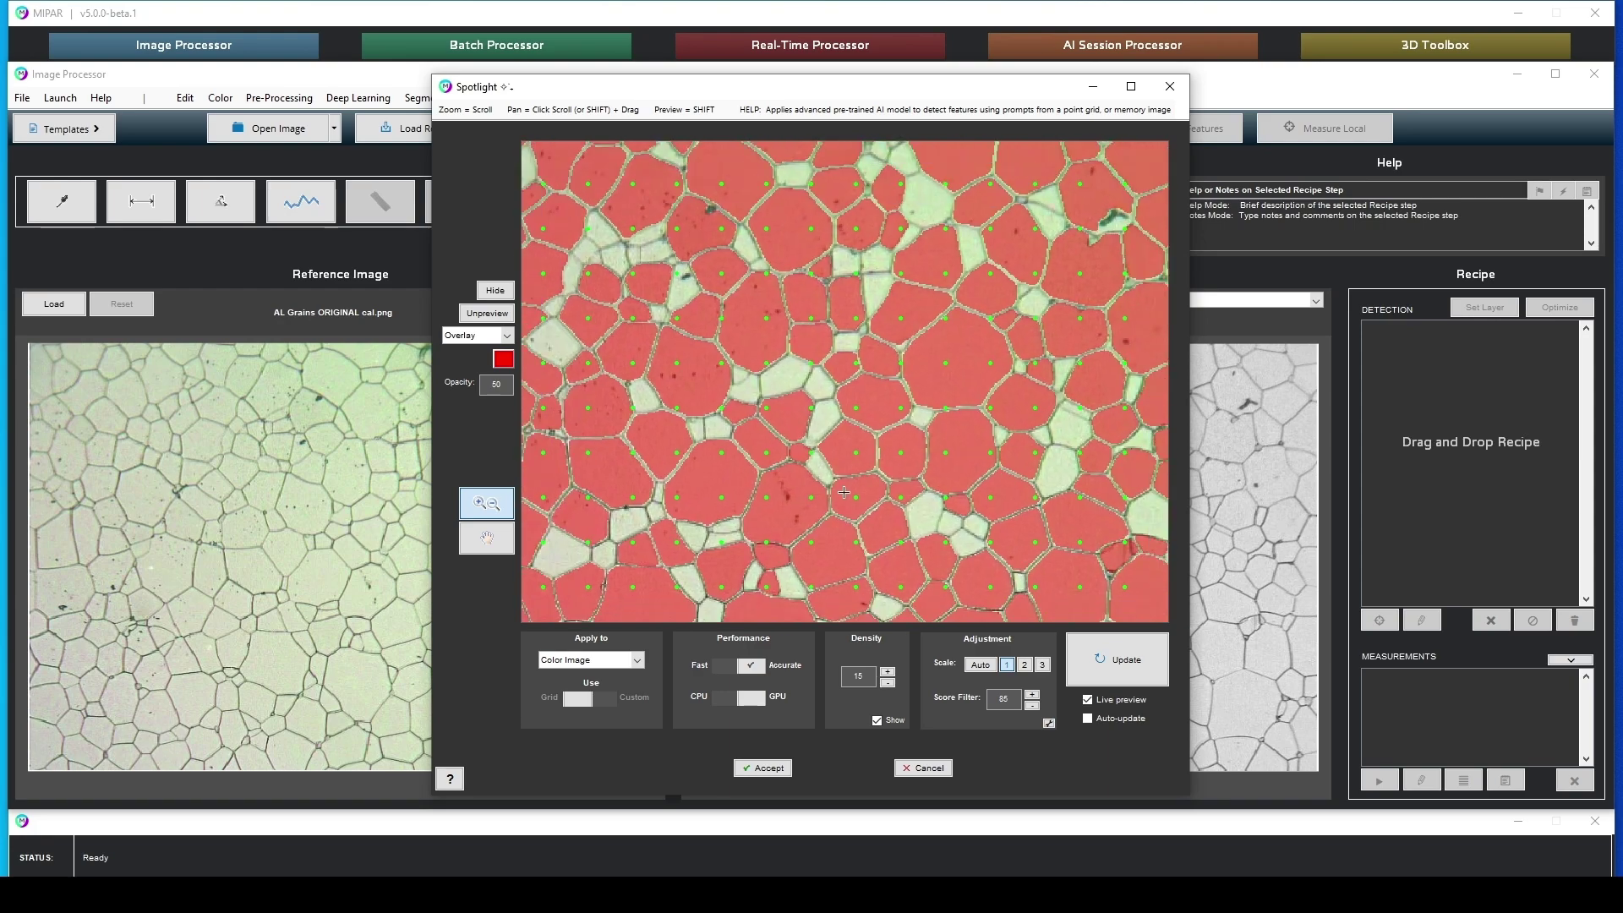
{"action": "scroll", "coordinate": [844, 492], "scroll_direction": "down", "scroll_amount": 2}
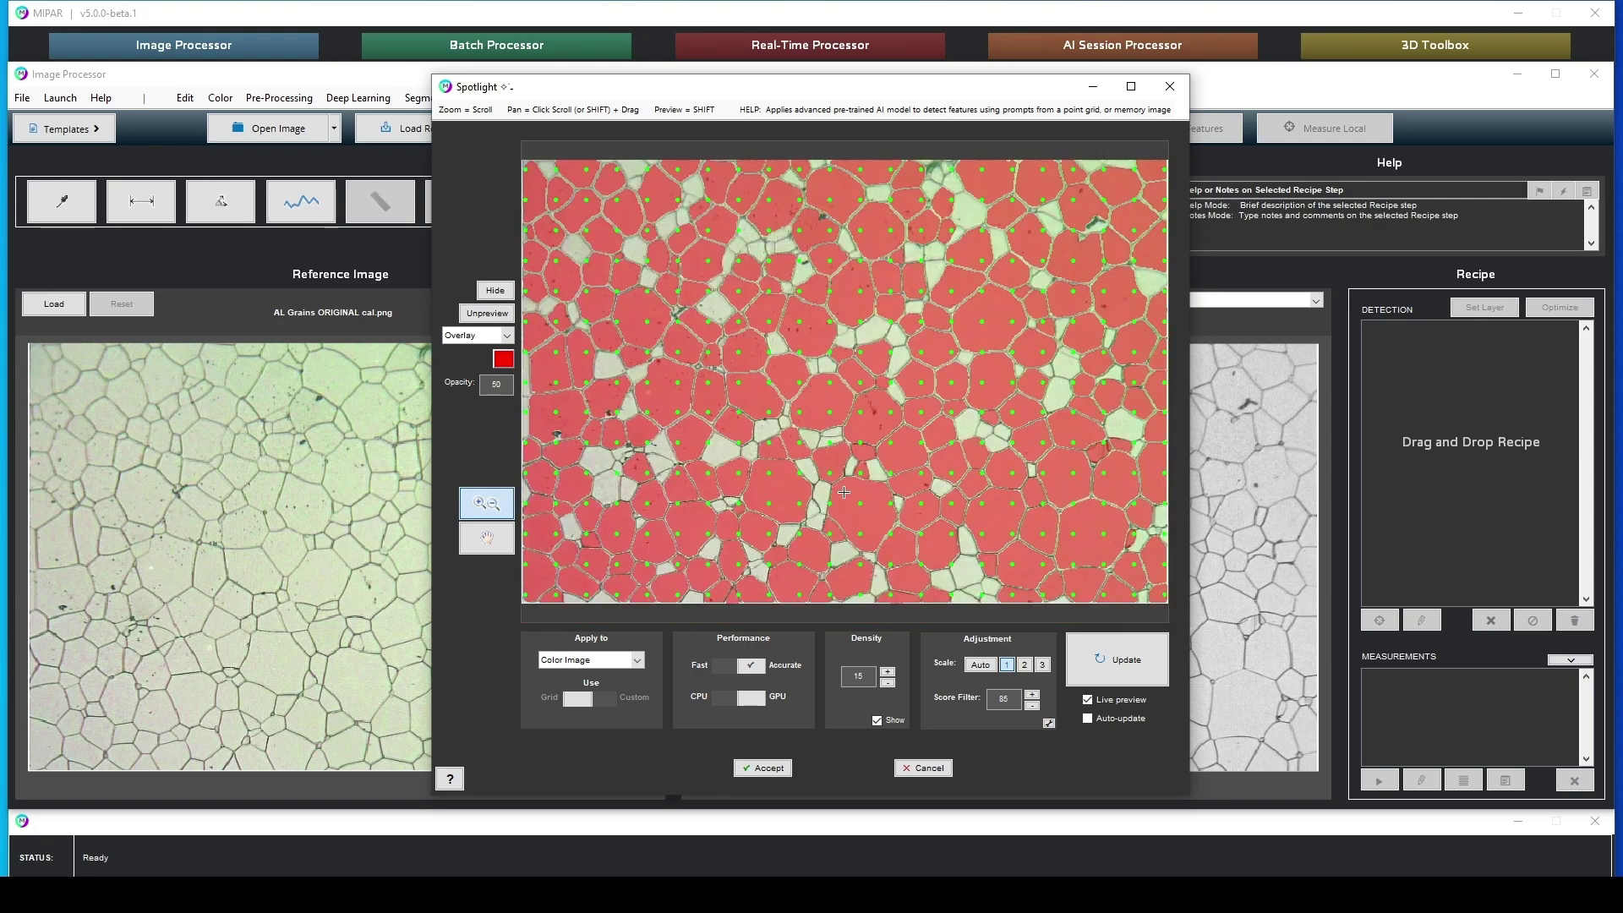
{"action": "left_click", "coordinate": [888, 673]}
{"action": "left_click", "coordinate": [887, 673]}
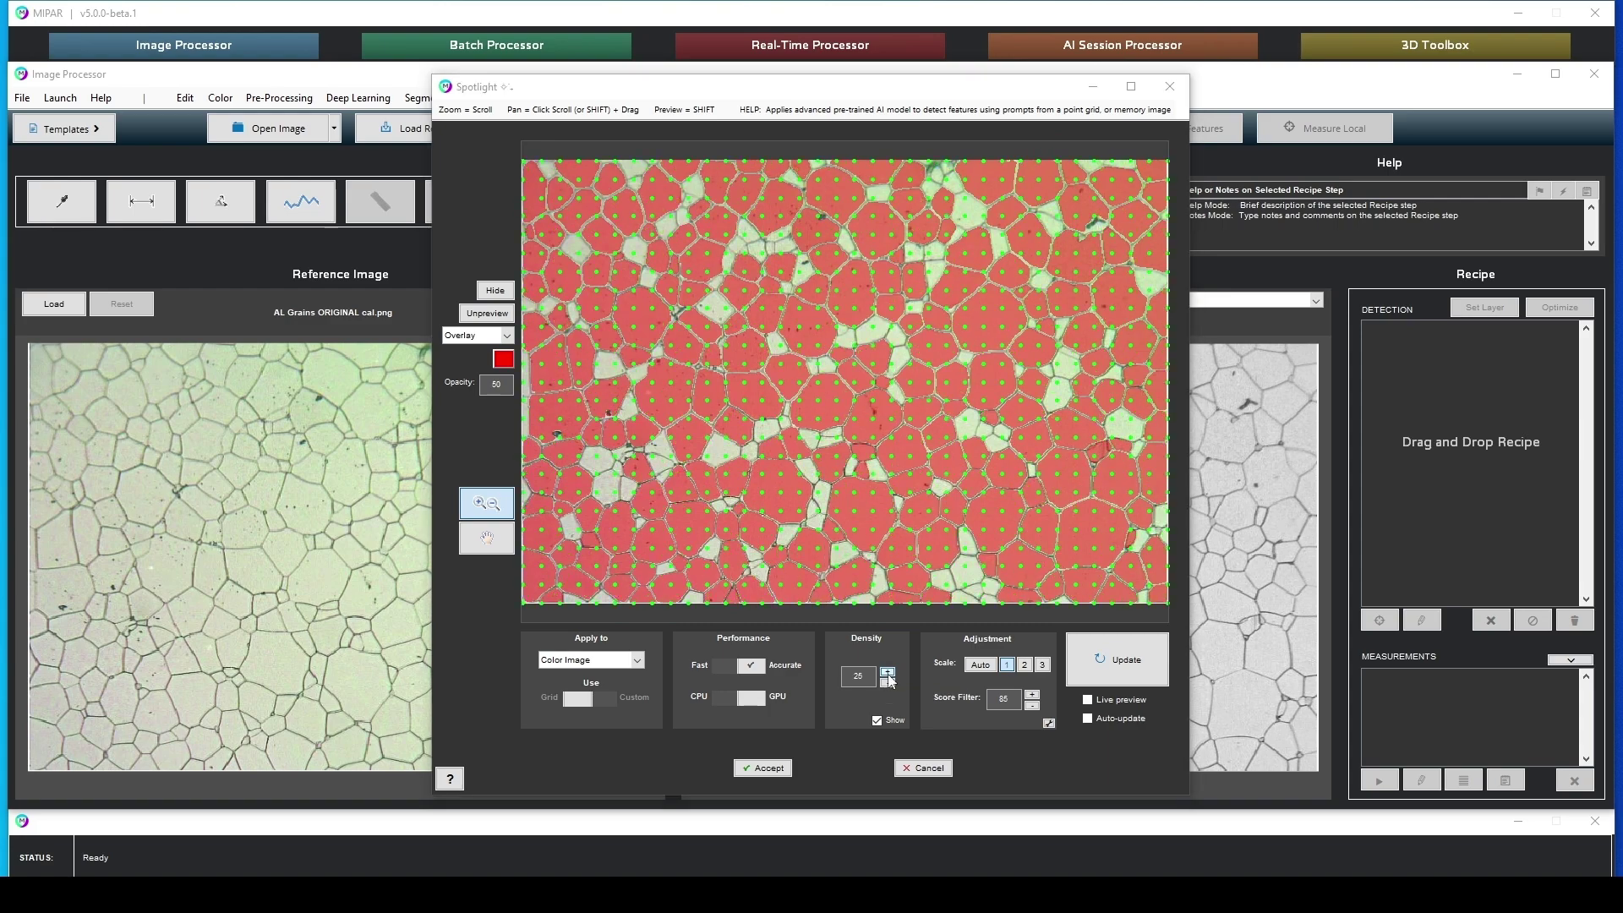
{"action": "left_click", "coordinate": [1122, 670]}
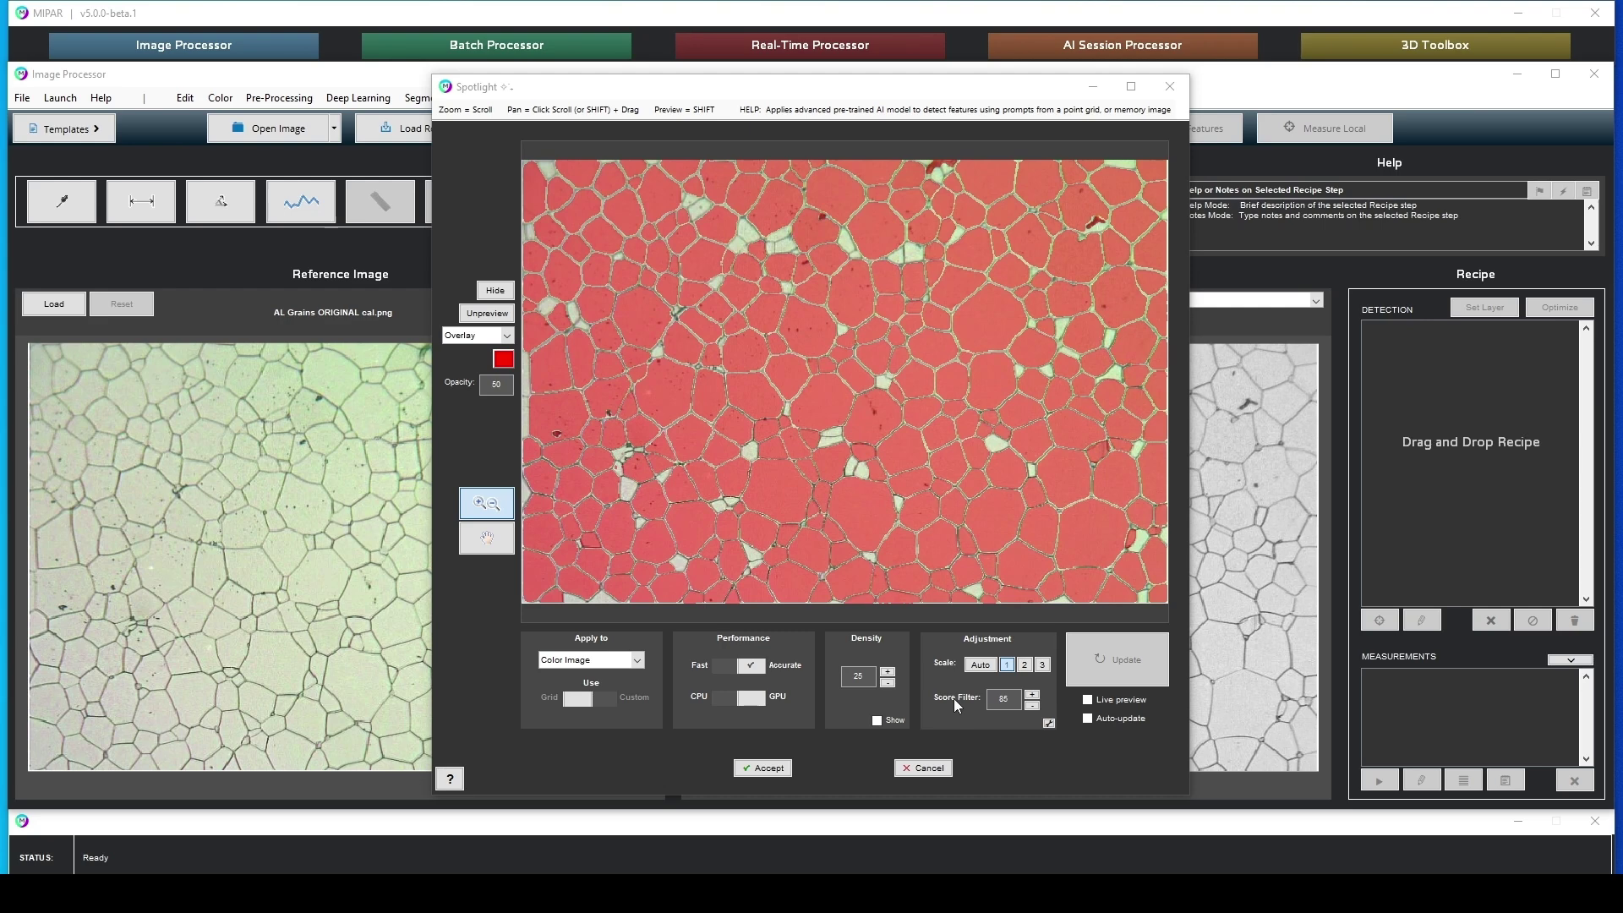
Step: Raise the score filter to 95 and update the grain detection
{"action": "scroll", "coordinate": [602, 486], "scroll_direction": "up", "scroll_amount": 1}
{"action": "scroll", "coordinate": [602, 486], "scroll_direction": "up", "scroll_amount": 4}
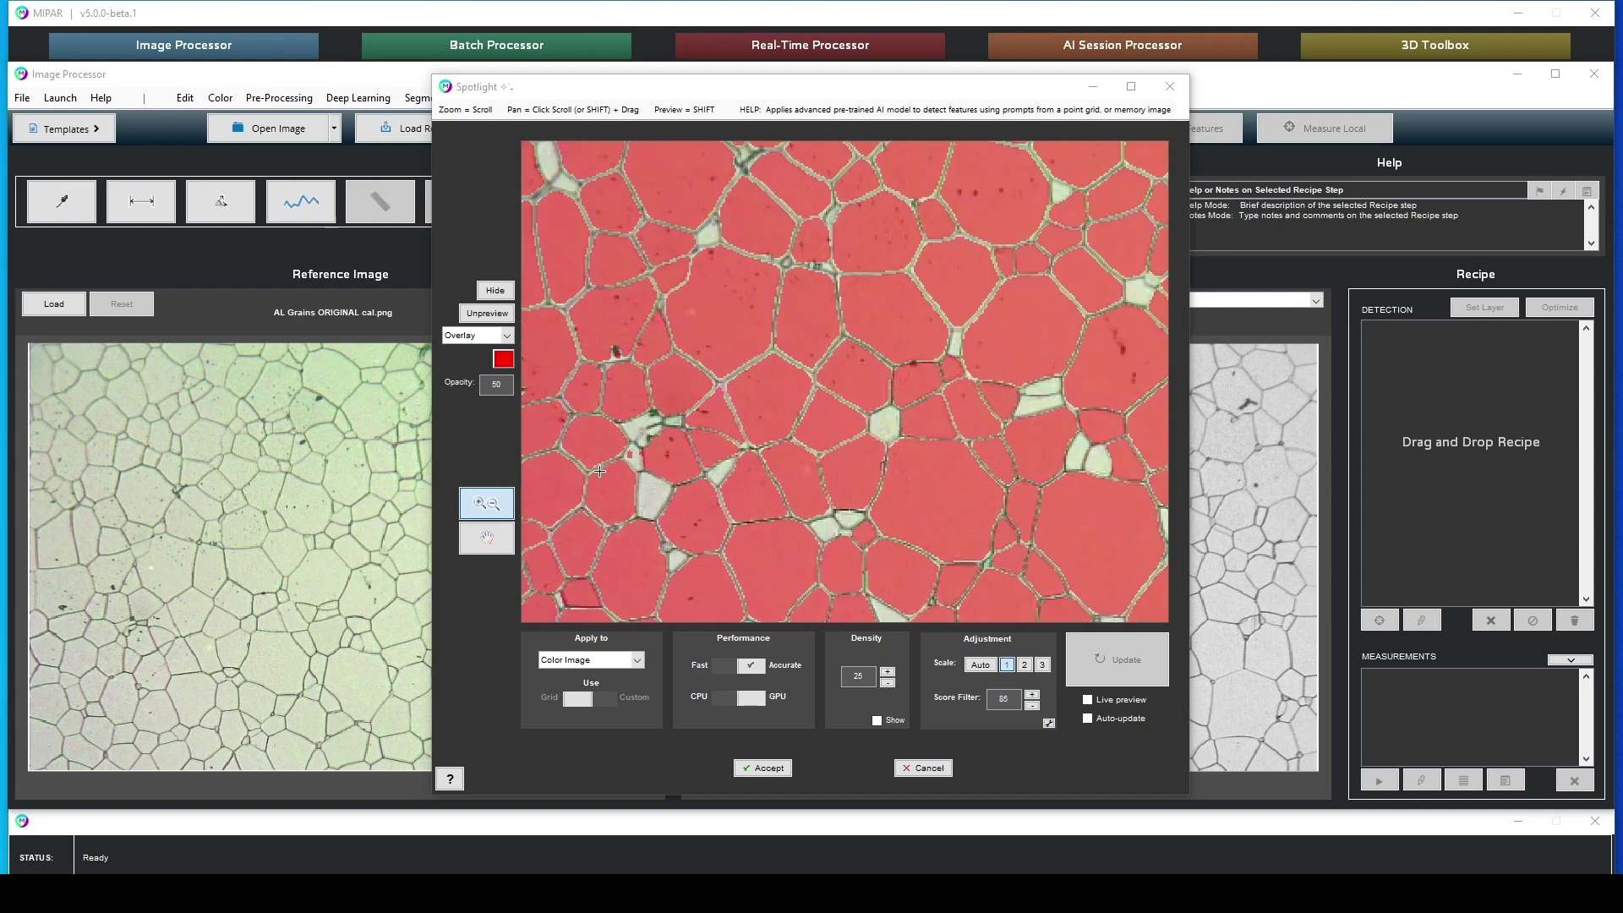
{"action": "scroll", "coordinate": [657, 441], "scroll_direction": "up", "scroll_amount": 1}
{"action": "scroll", "coordinate": [657, 442], "scroll_direction": "up", "scroll_amount": 1}
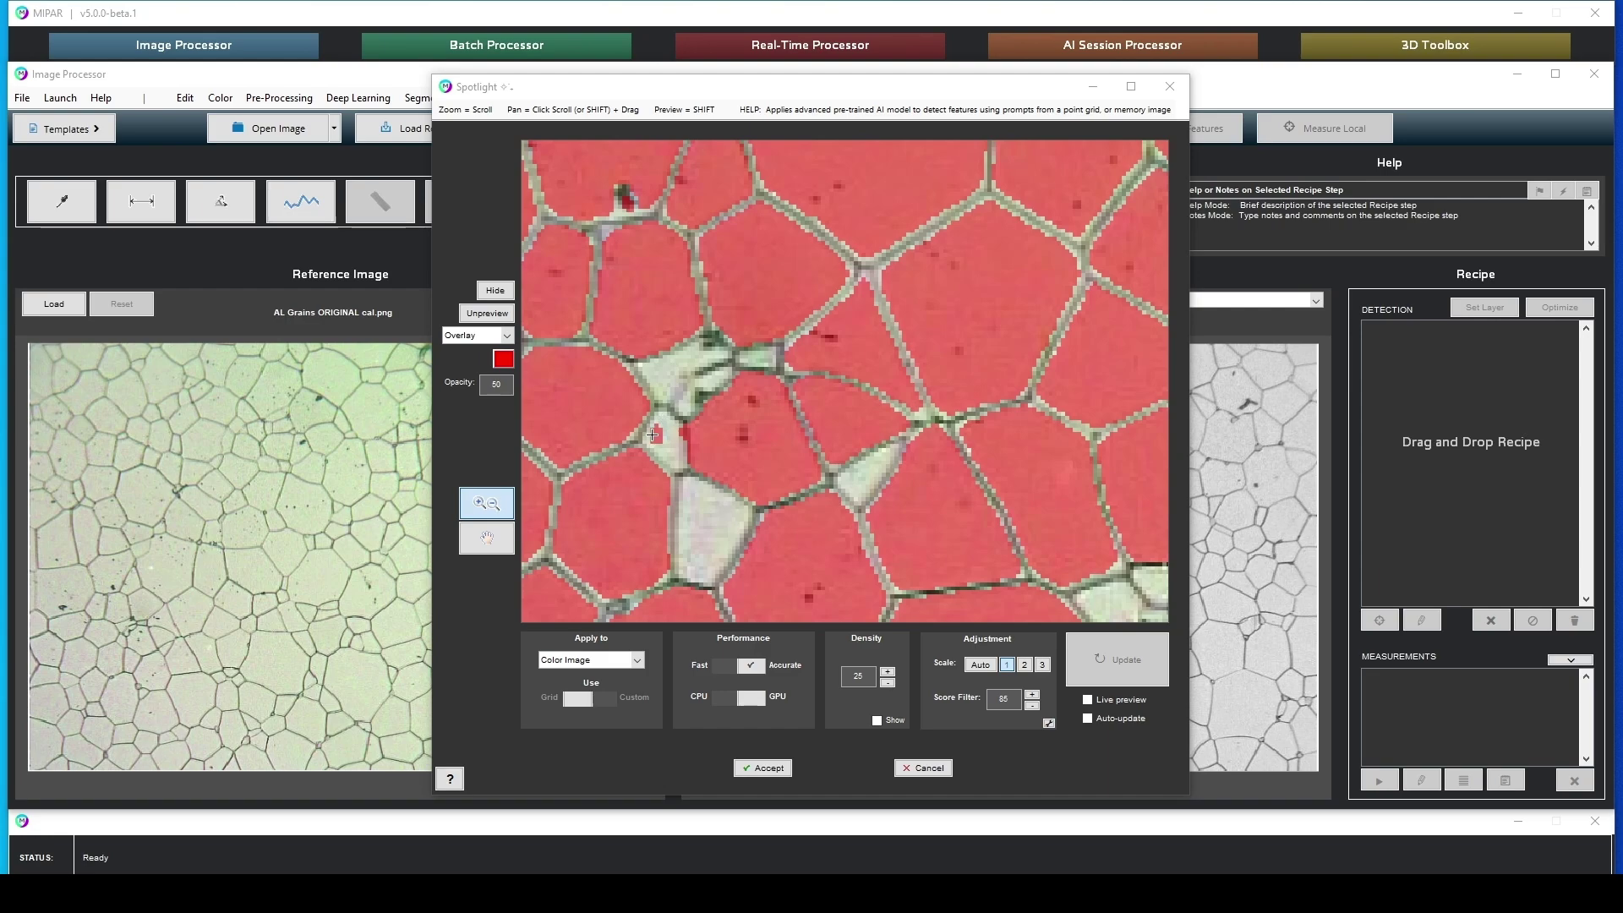
{"action": "scroll", "coordinate": [655, 436], "scroll_direction": "down", "scroll_amount": 6}
{"action": "left_click", "coordinate": [1032, 694]}
{"action": "left_click", "coordinate": [1117, 659]}
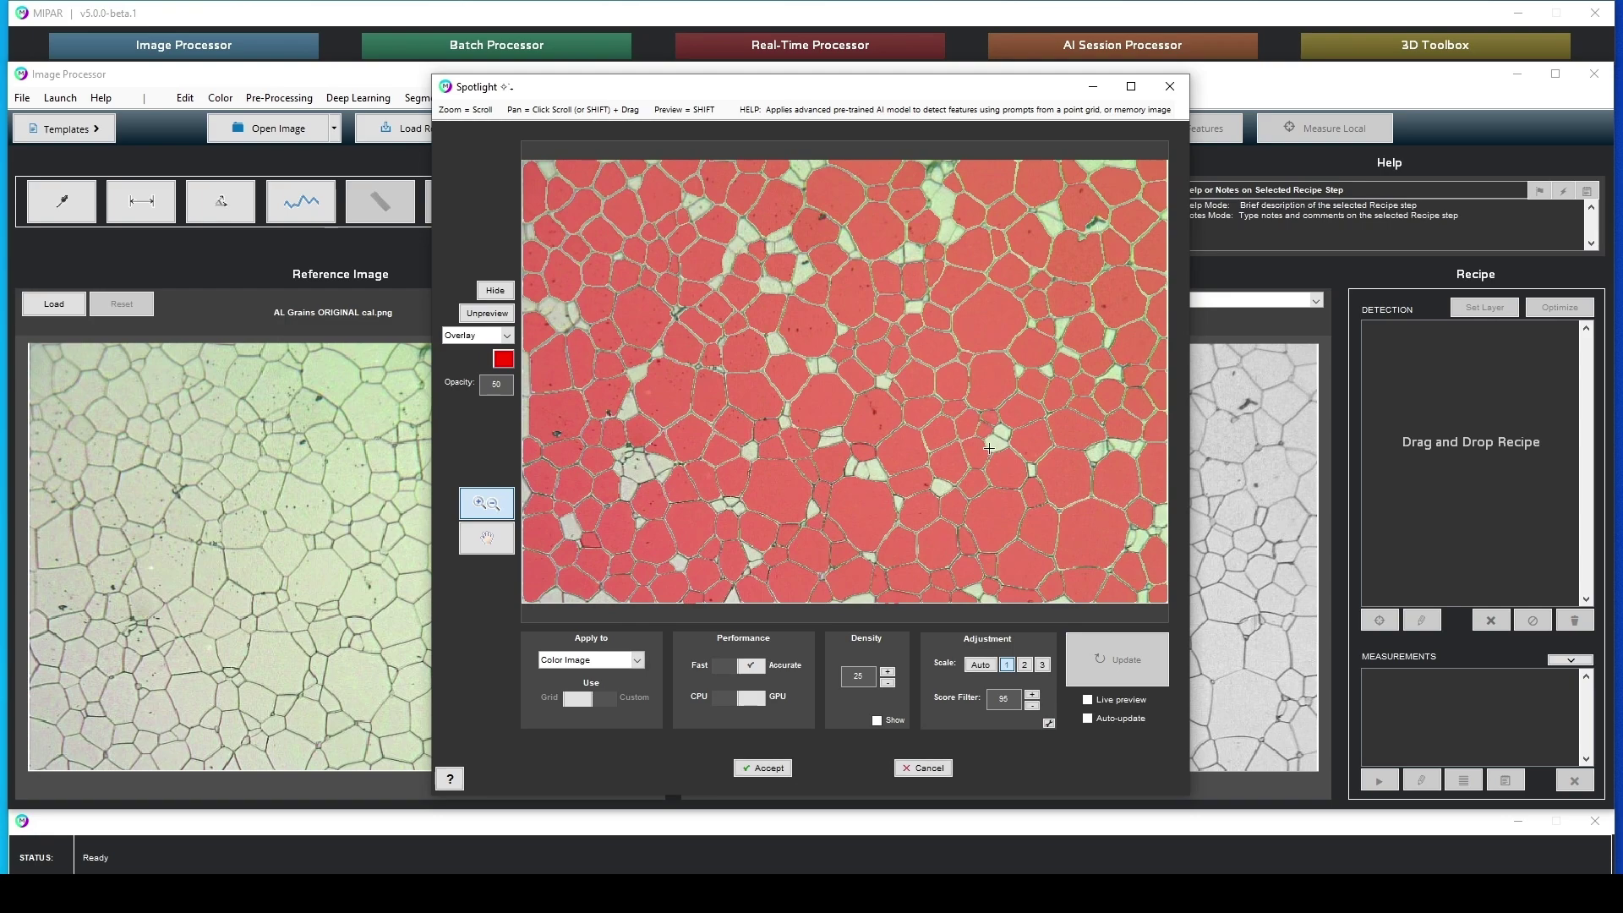
Step: Lower the score filter to 50 and update the grain detection
{"action": "scroll", "coordinate": [989, 461], "scroll_direction": "up", "scroll_amount": 3}
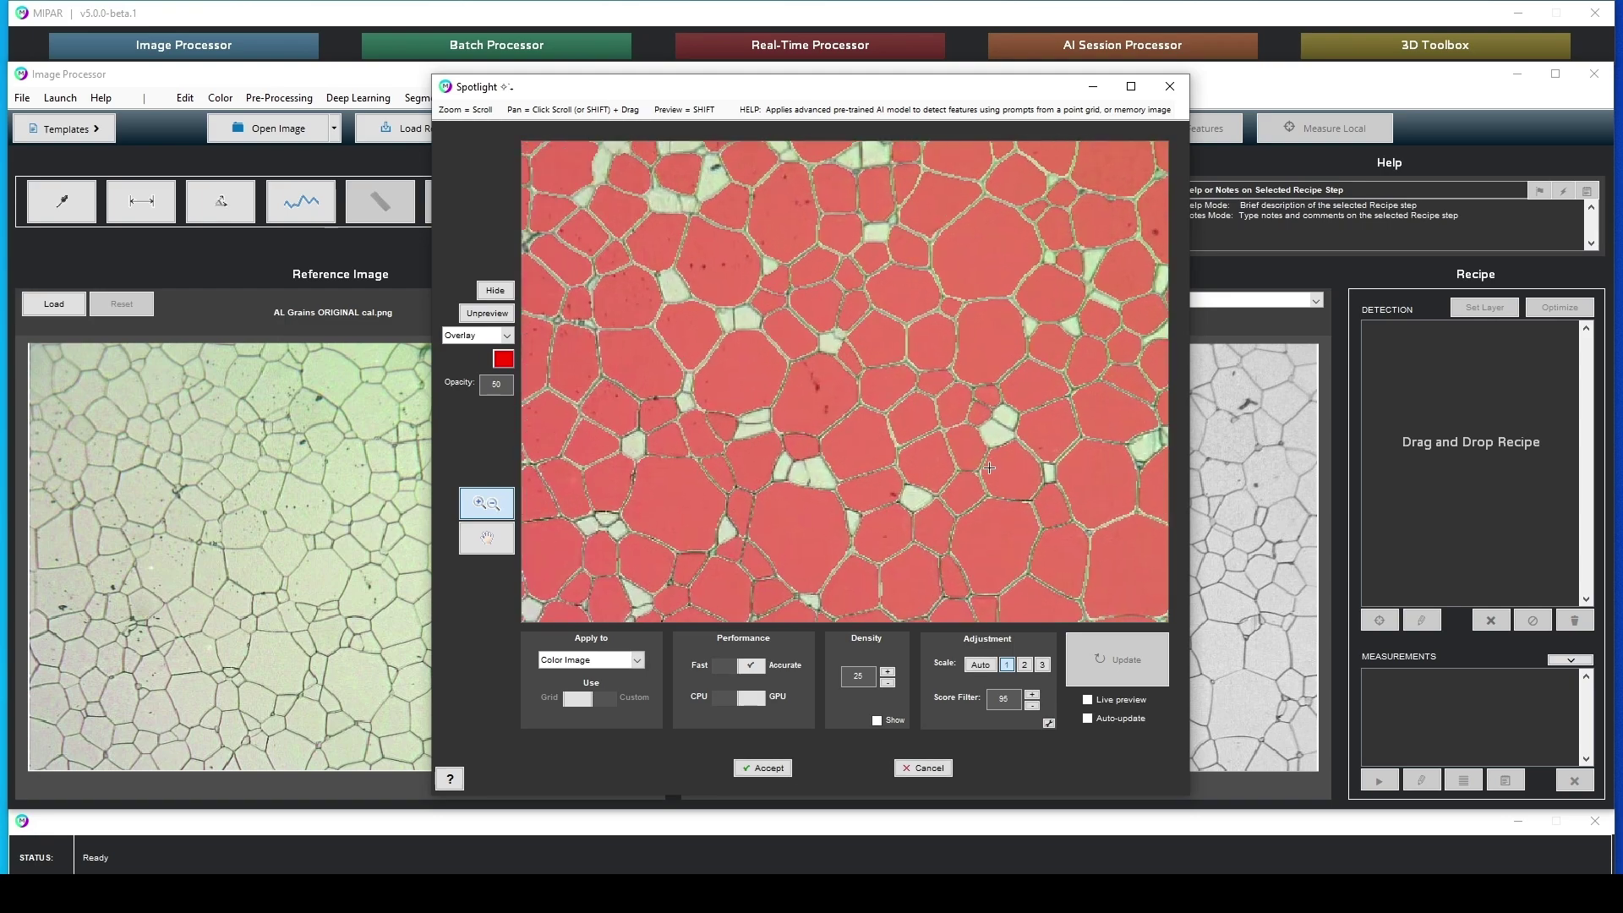
{"action": "scroll", "coordinate": [989, 468], "scroll_direction": "up", "scroll_amount": 2}
{"action": "scroll", "coordinate": [821, 508], "scroll_direction": "up", "scroll_amount": 2}
{"action": "scroll", "coordinate": [856, 449], "scroll_direction": "down", "scroll_amount": 4}
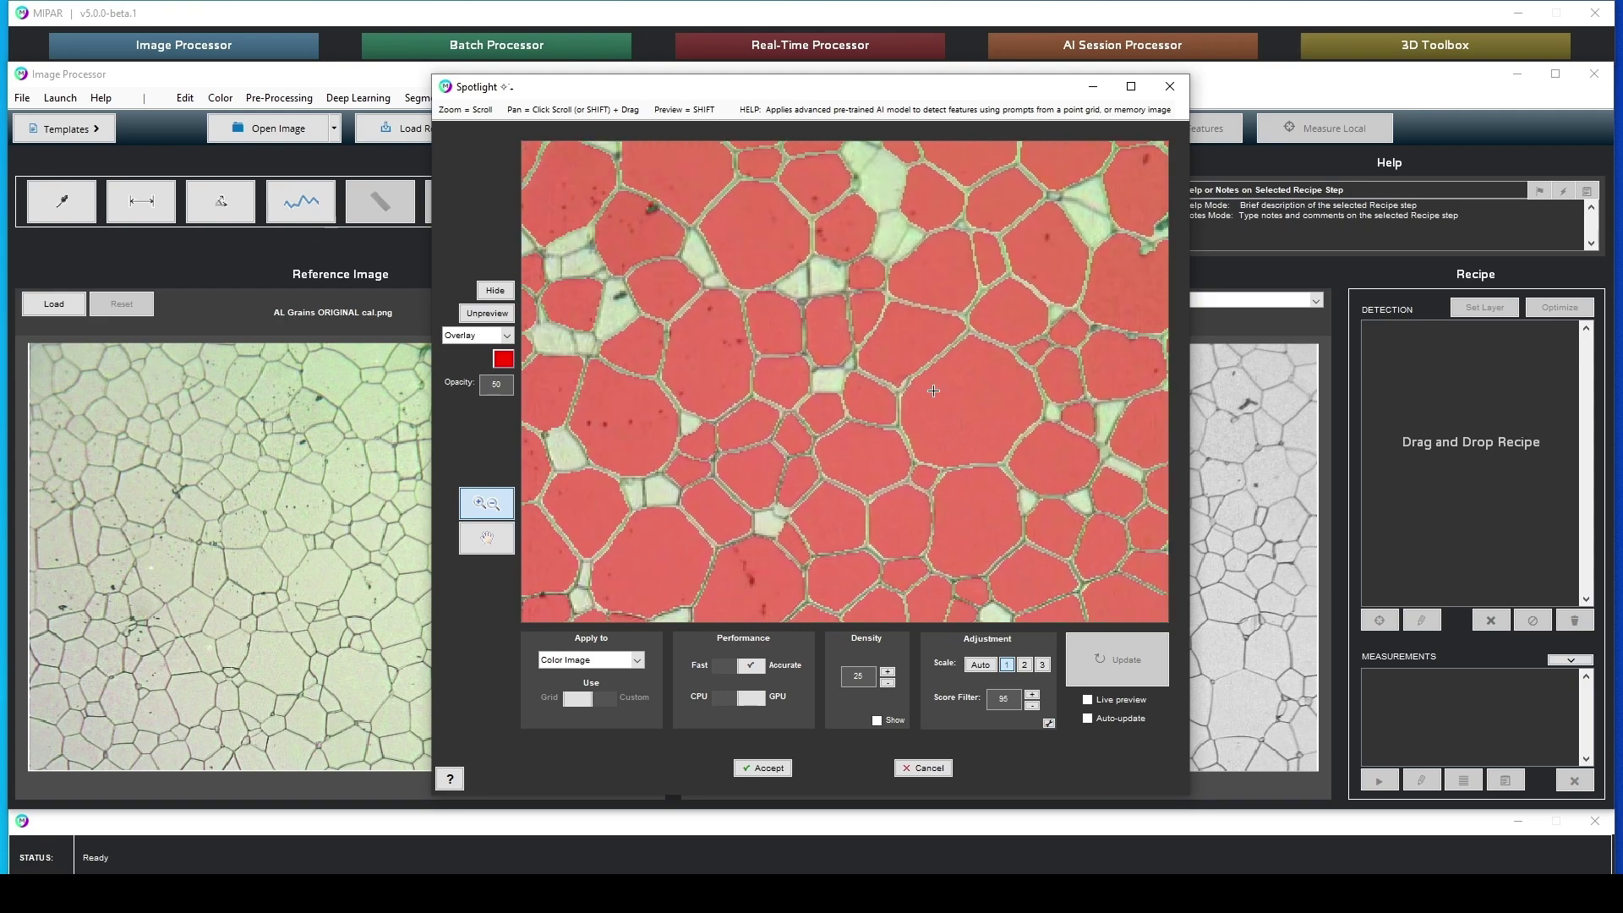
{"action": "left_click", "coordinate": [1032, 705]}
{"action": "left_click", "coordinate": [1032, 705]}
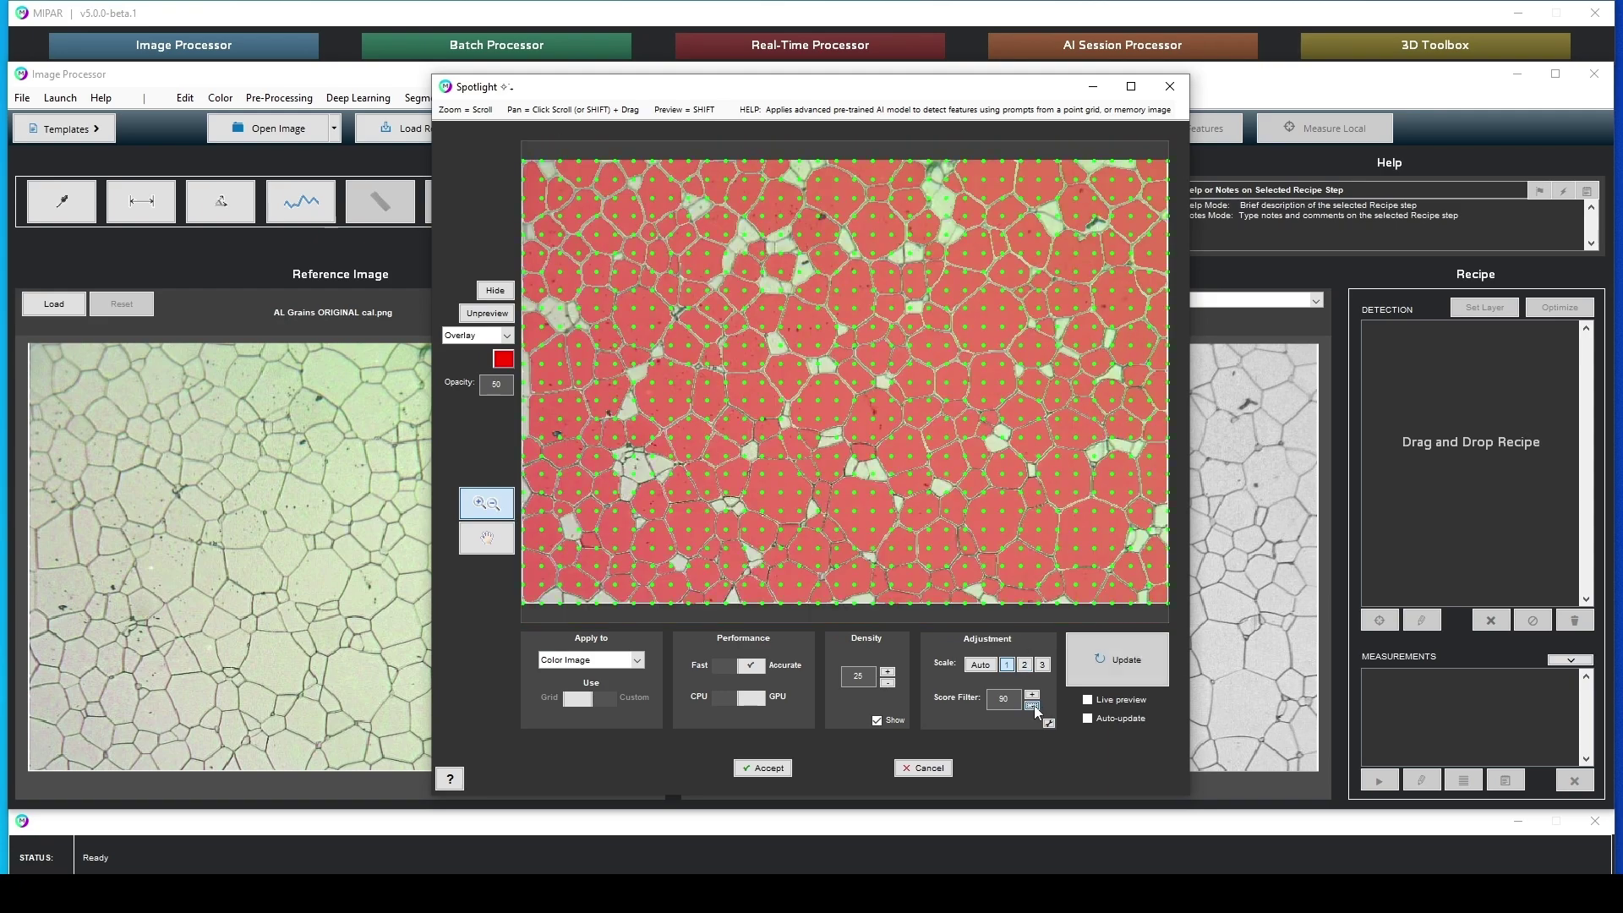
{"action": "left_click", "coordinate": [1032, 706]}
{"action": "left_click", "coordinate": [1032, 706]}
{"action": "left_click", "coordinate": [1032, 706]}
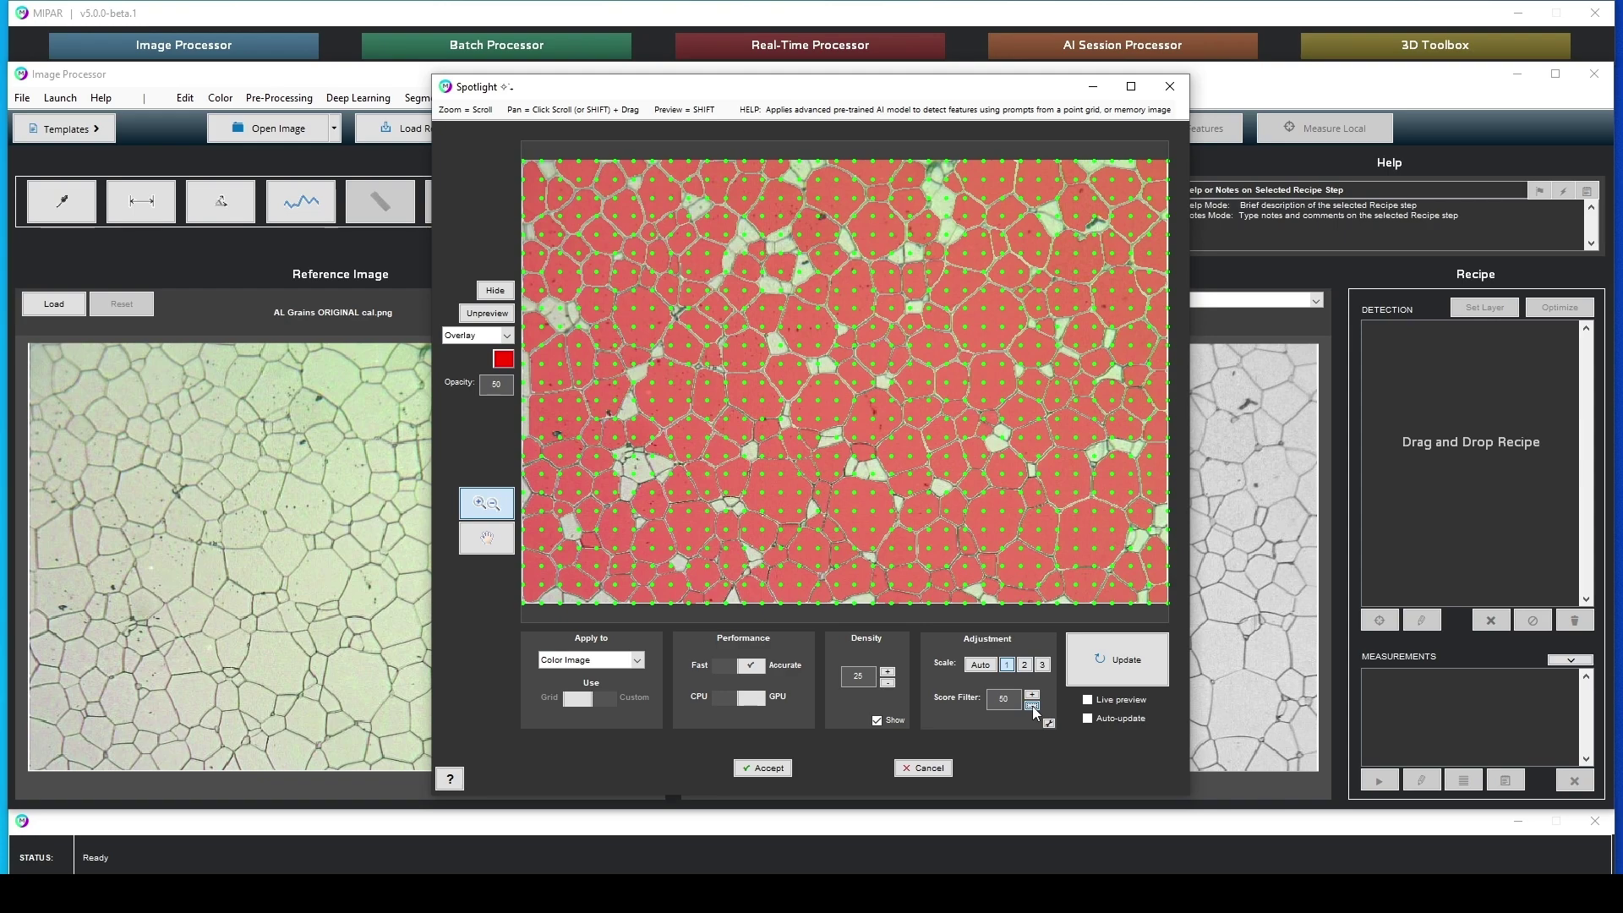
{"action": "left_click", "coordinate": [1104, 664]}
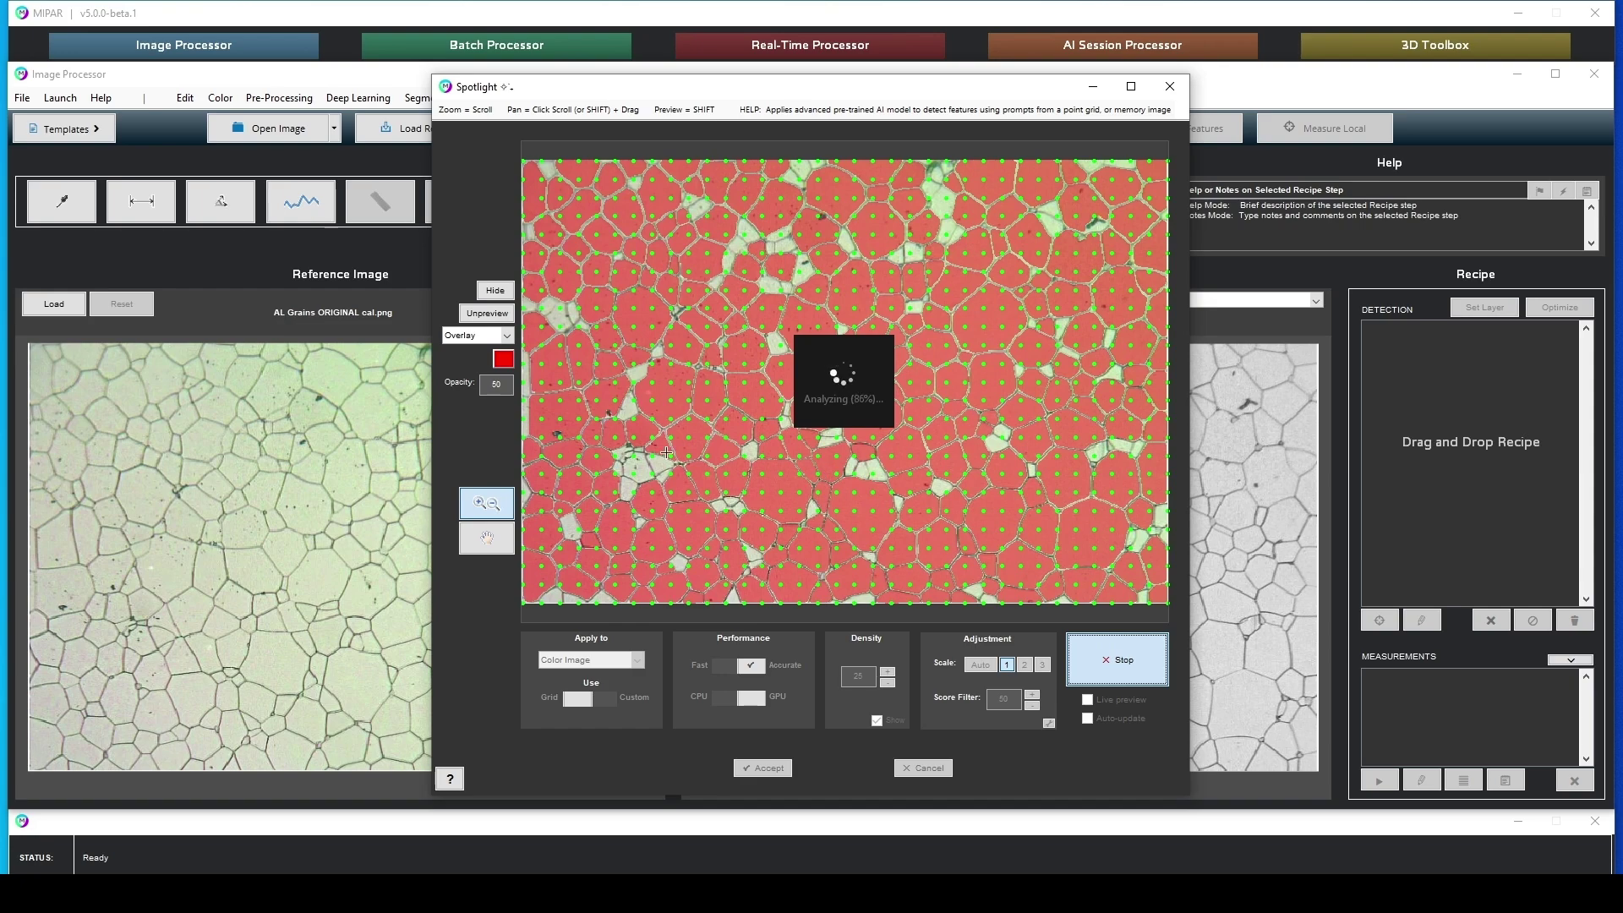
Step: Switch the detection display to Outline and examine the outlines around small grains and specks
{"action": "left_click", "coordinate": [490, 335]}
{"action": "left_click", "coordinate": [485, 380]}
{"action": "scroll", "coordinate": [946, 392], "scroll_direction": "up", "scroll_amount": 2}
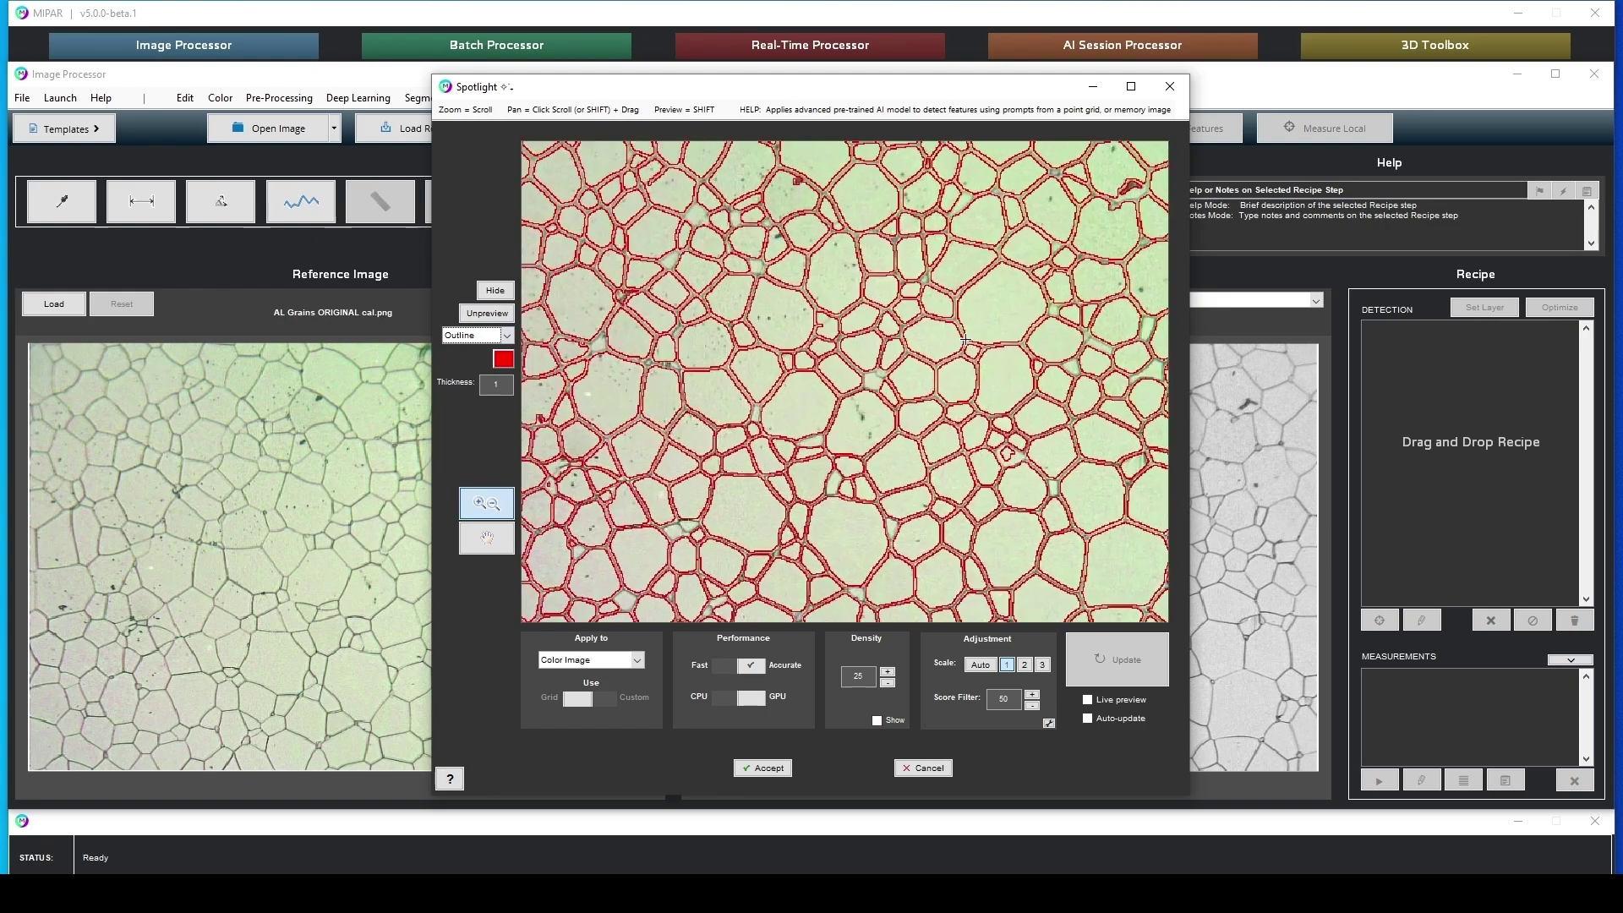
{"action": "scroll", "coordinate": [1021, 470], "scroll_direction": "up", "scroll_amount": 4}
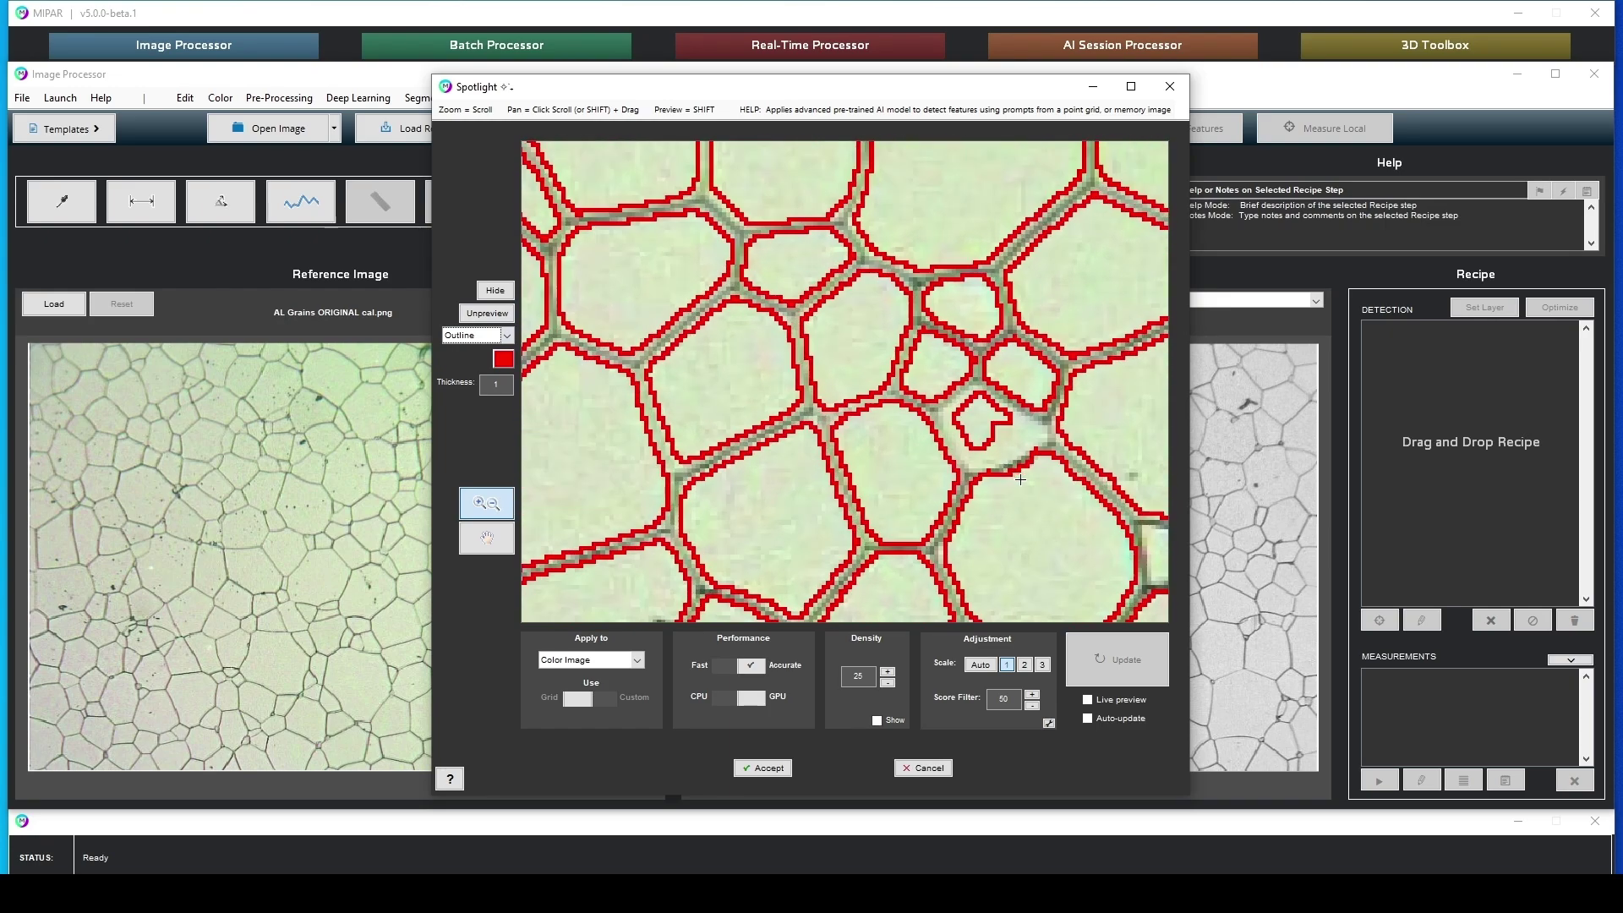
{"action": "scroll", "coordinate": [993, 432], "scroll_direction": "down", "scroll_amount": 6}
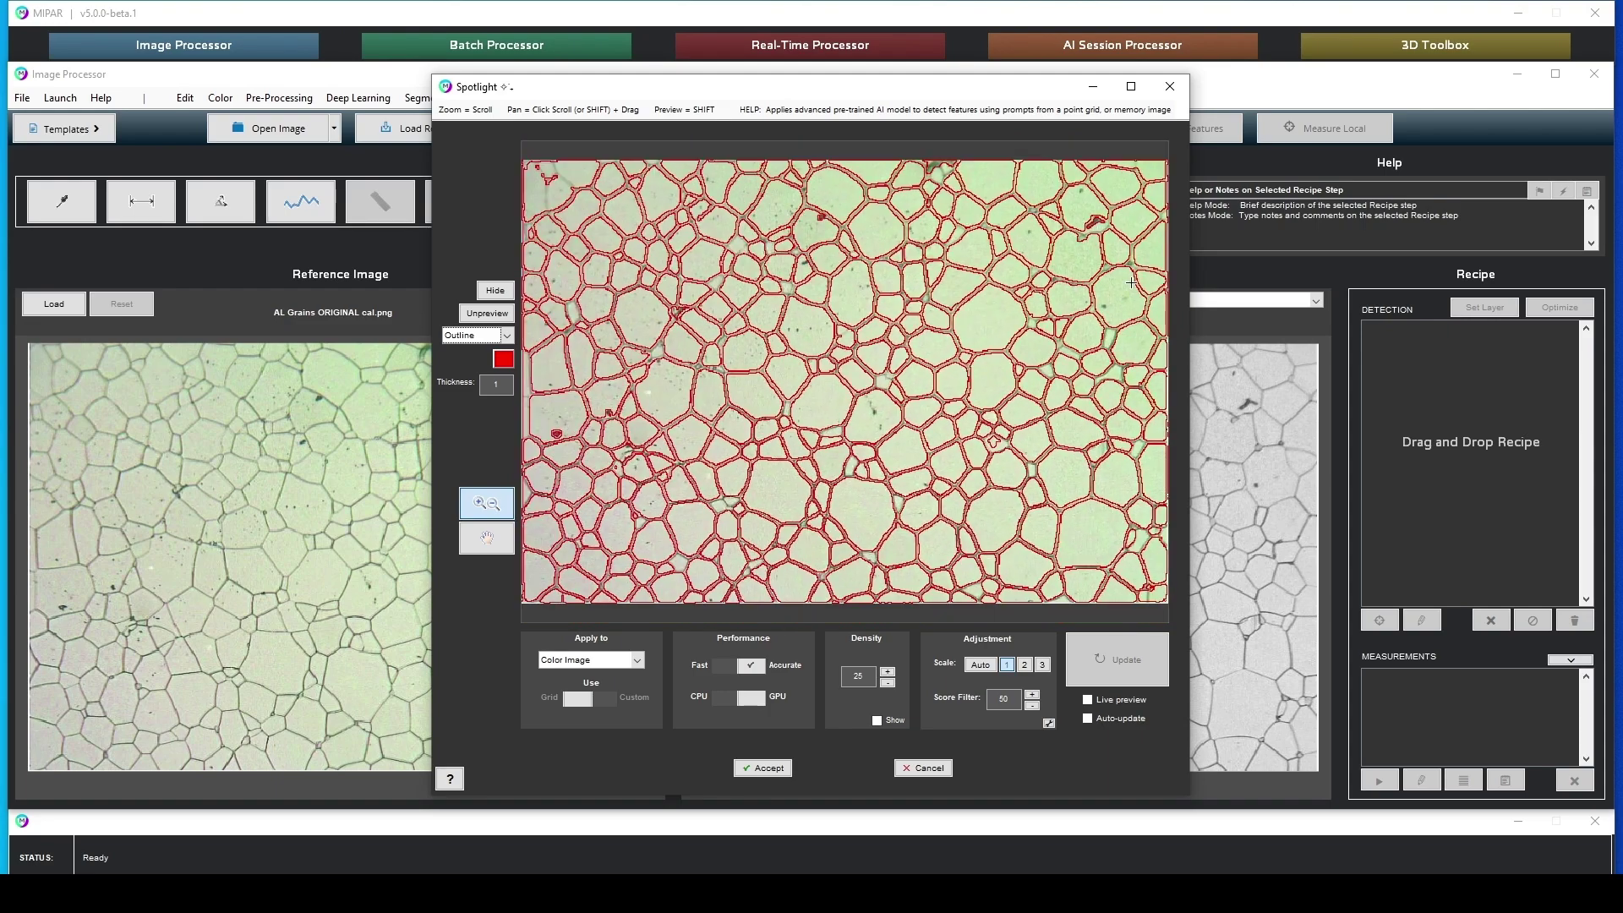
{"action": "scroll", "coordinate": [668, 336], "scroll_direction": "up", "scroll_amount": 4}
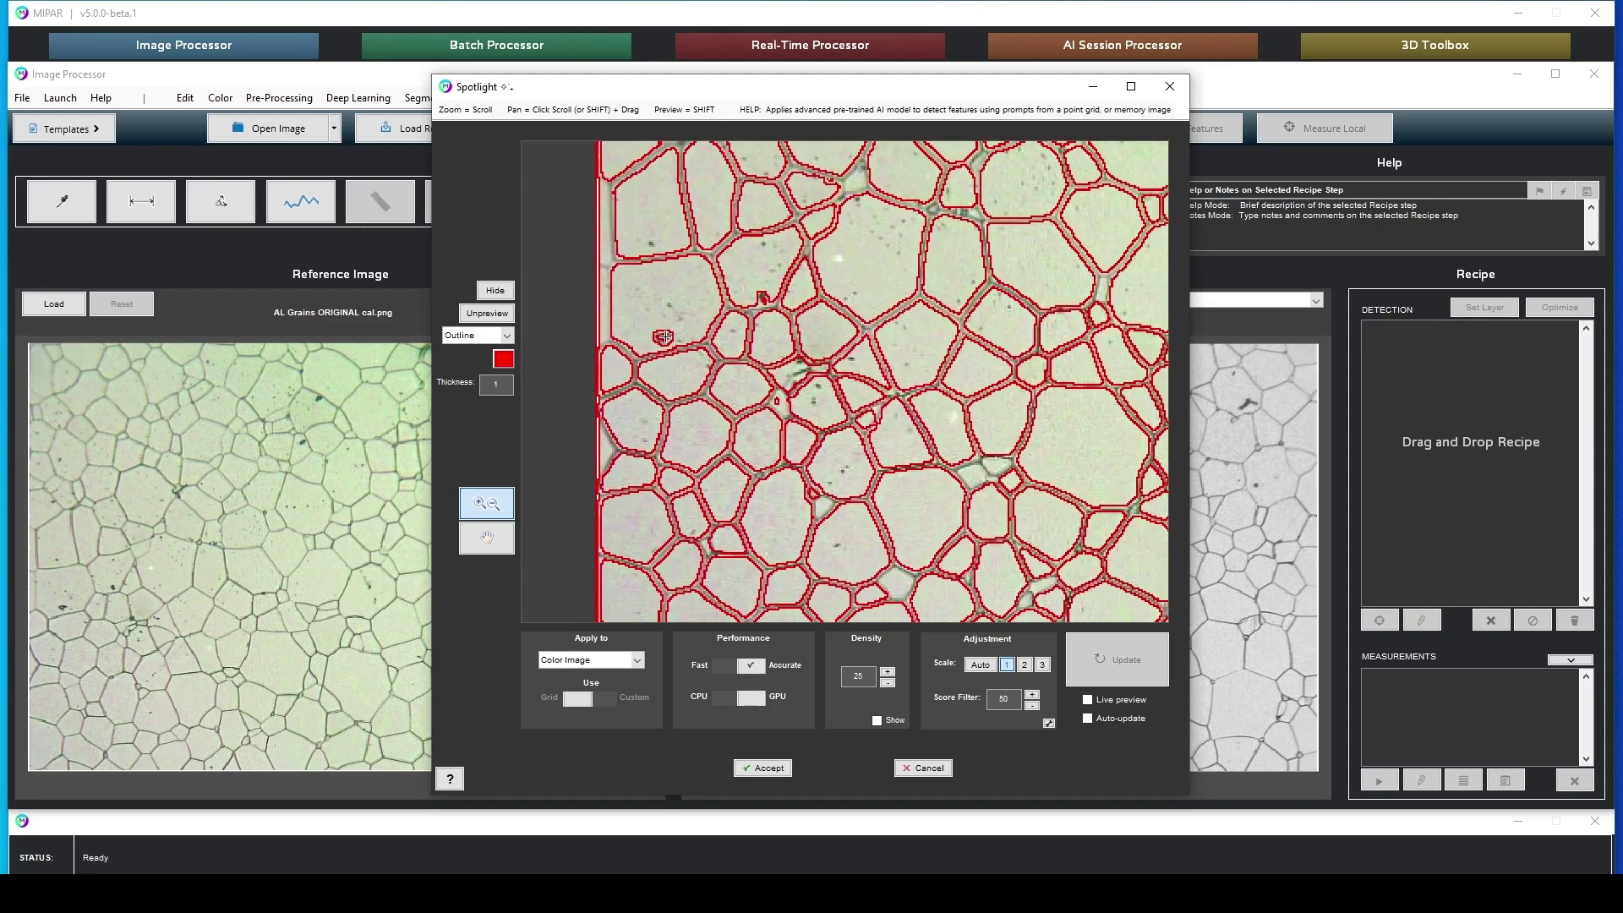
{"action": "scroll", "coordinate": [666, 337], "scroll_direction": "up", "scroll_amount": 3}
{"action": "scroll", "coordinate": [791, 391], "scroll_direction": "down", "scroll_amount": 6}
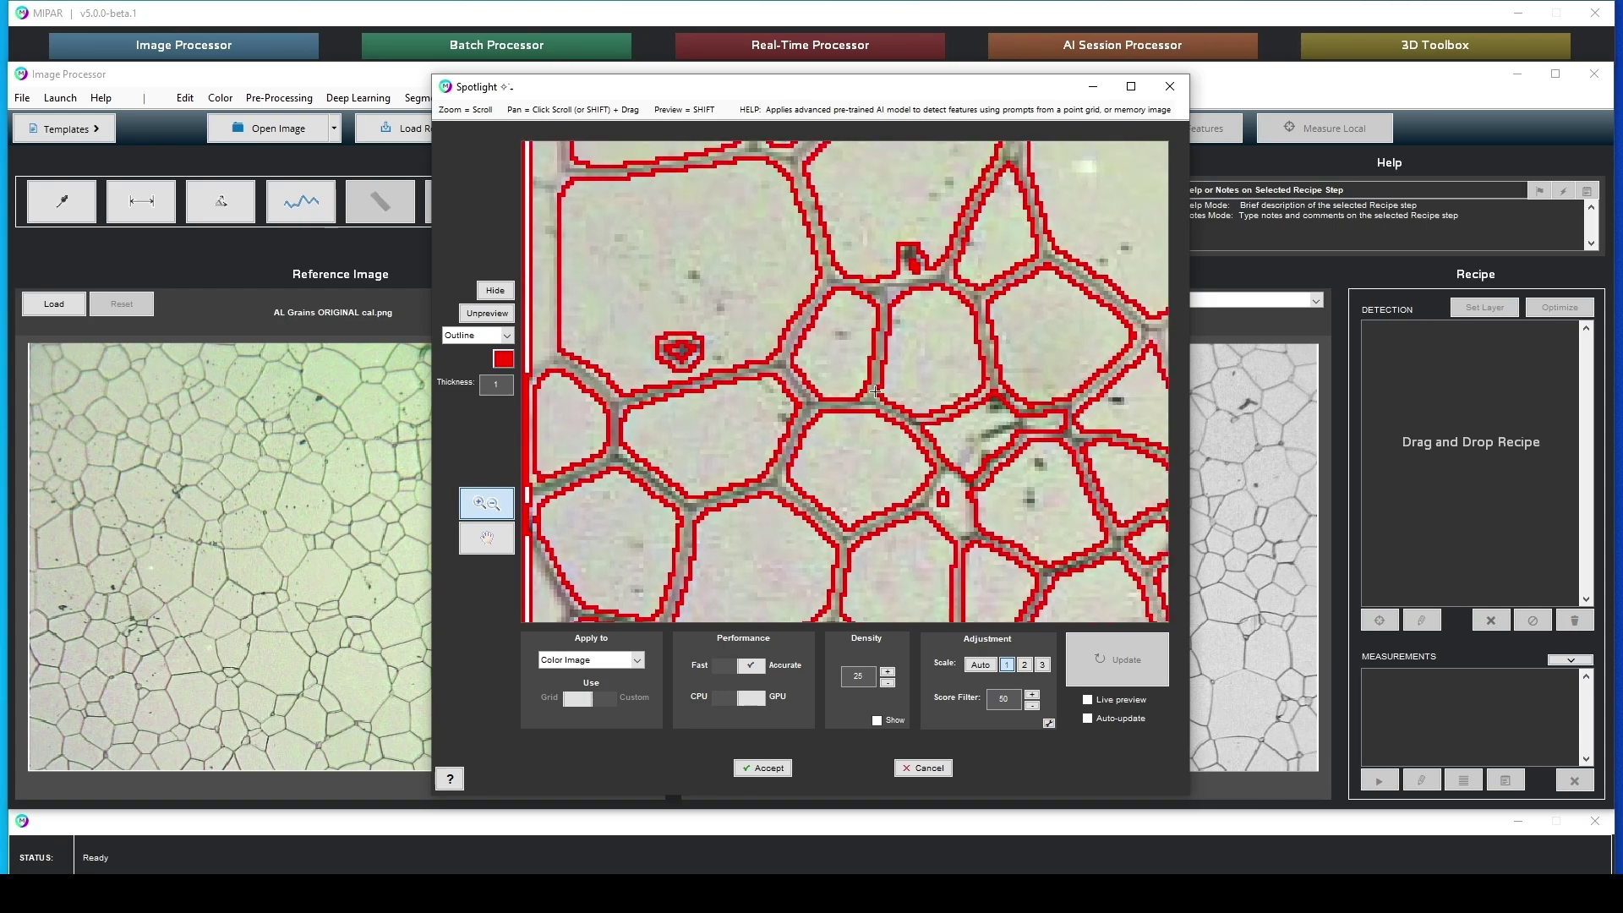